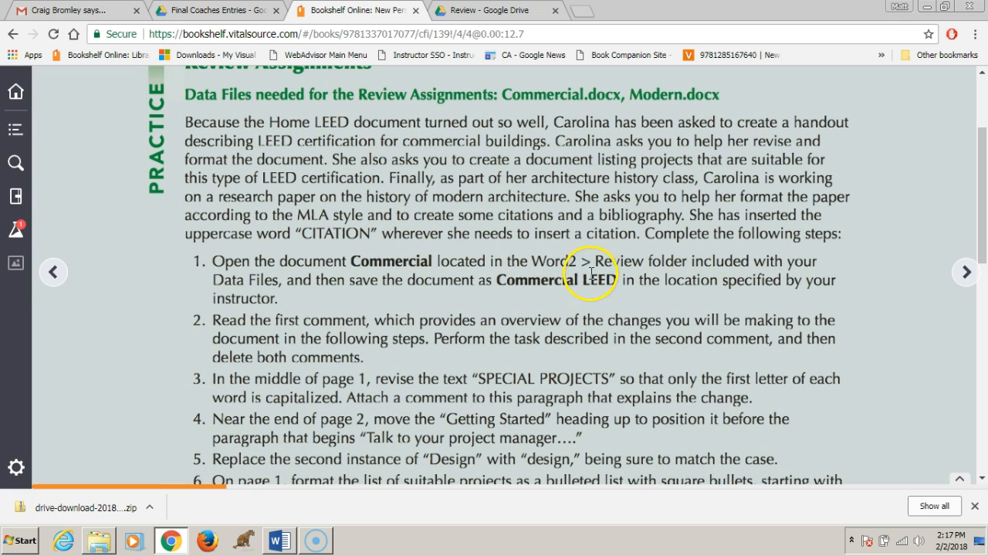
- Switch to the Commercial document in Word and close the Navigation pane
click(278, 541)
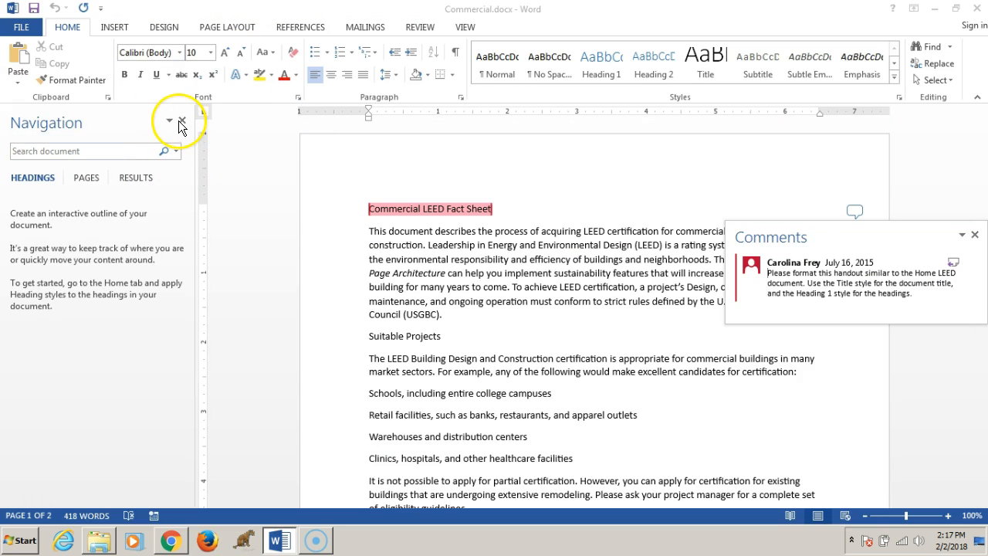
click(182, 122)
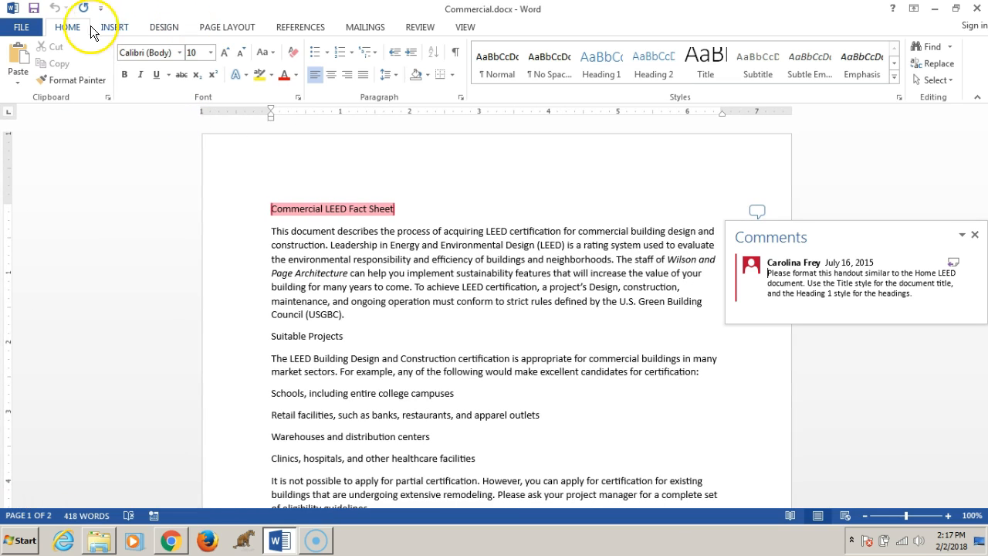
- Save the document as Commercial LEED in the Downloads folder
click(21, 27)
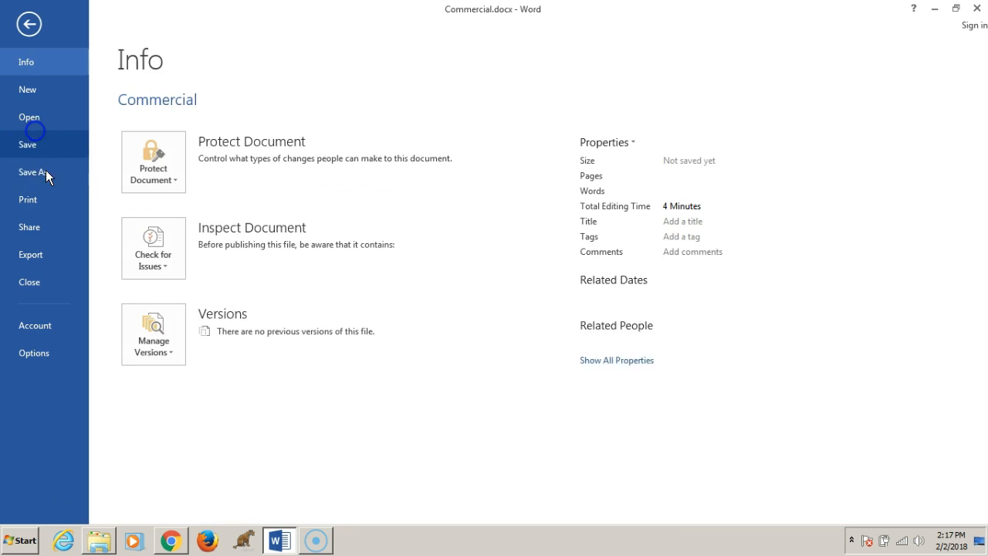
click(47, 175)
click(384, 191)
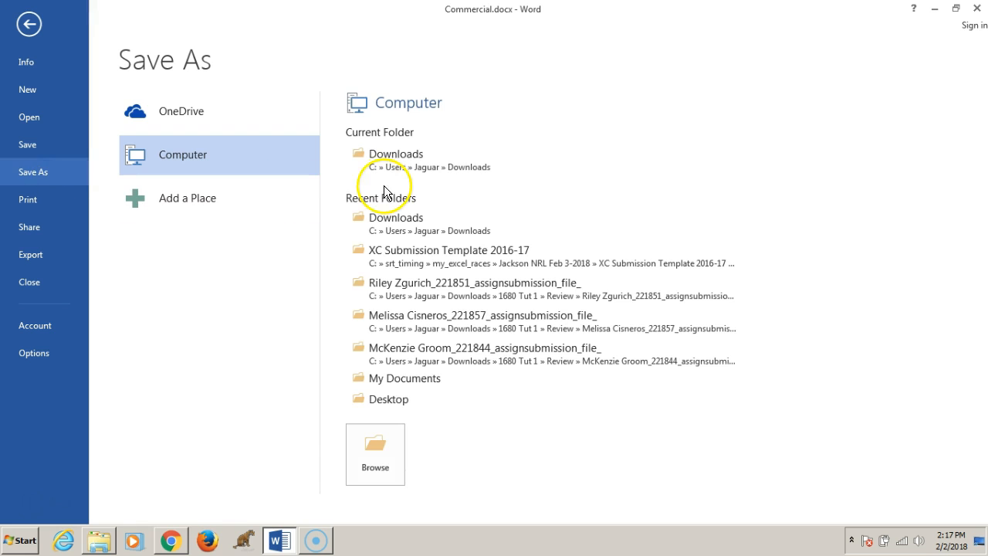
click(391, 159)
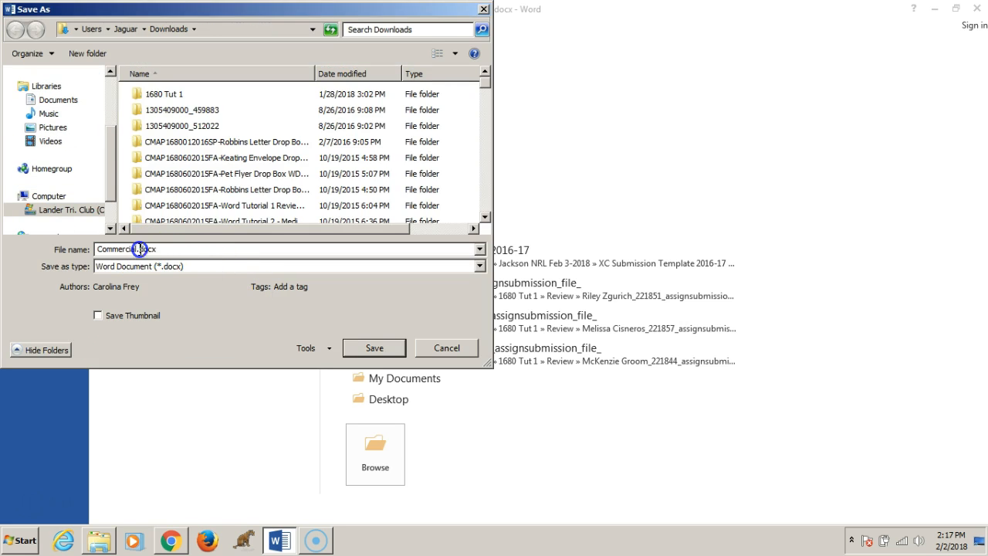
text(D)
key(Return)
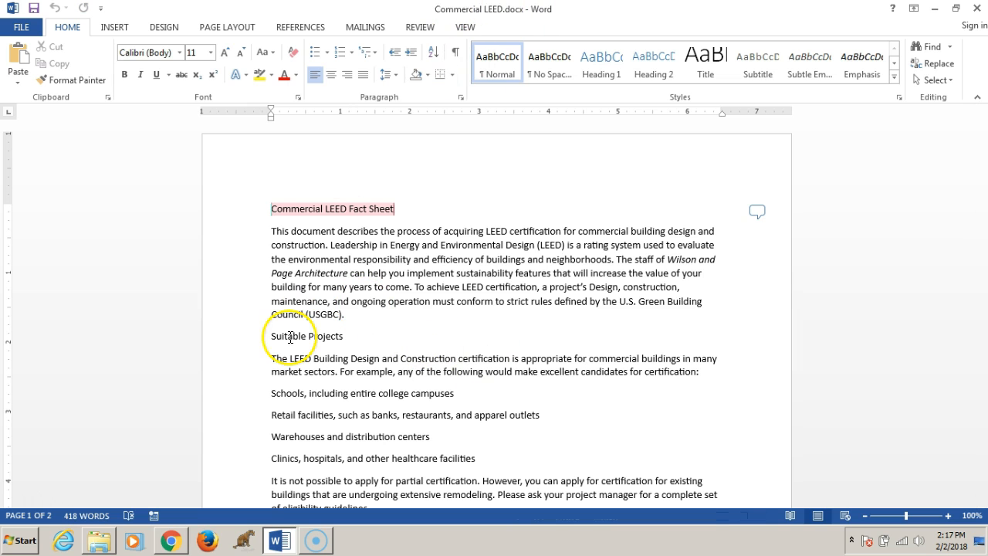
- Review the assignment instructions in the browser, then open and read the first comment in the document
click(168, 540)
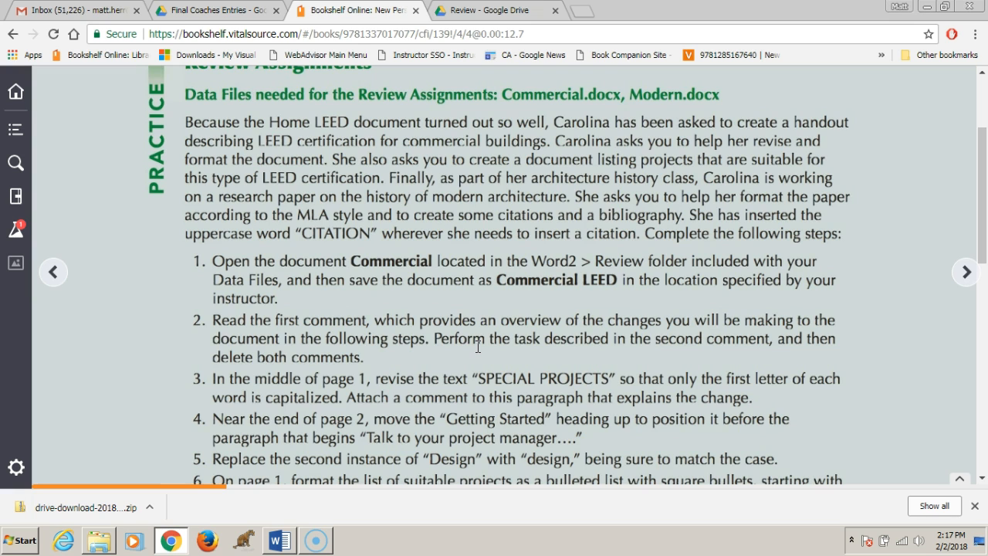
click(279, 542)
click(758, 209)
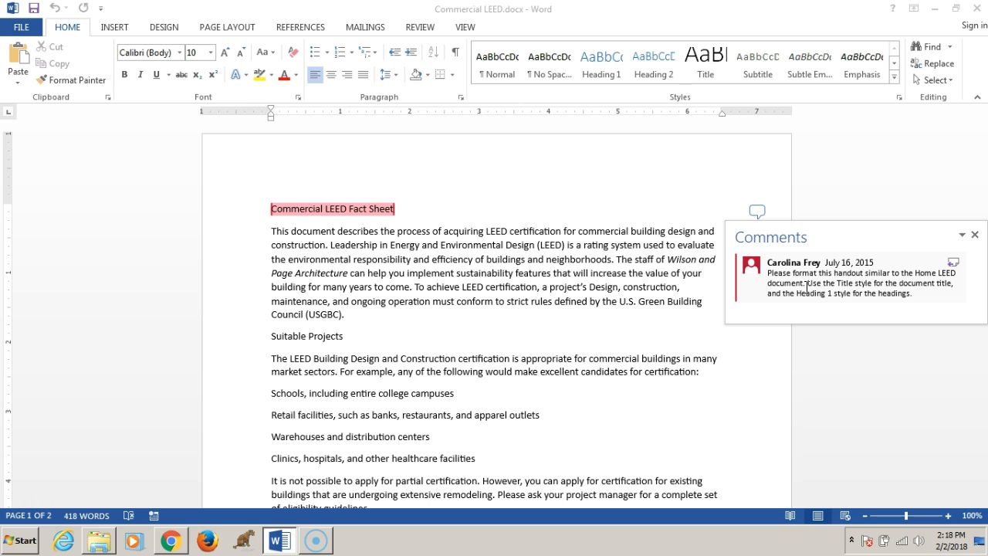
click(805, 294)
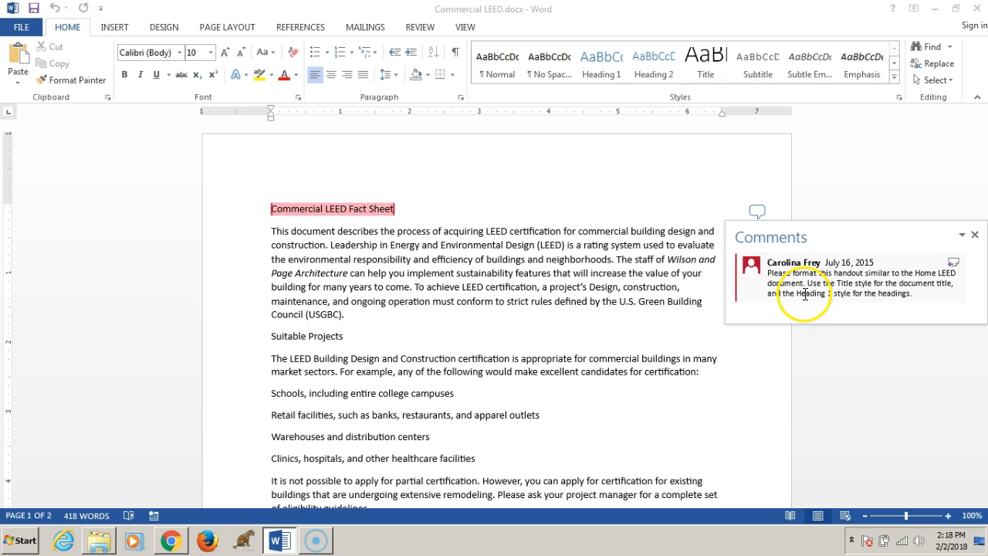
- Apply the Title style to the 'Commercial LEED Fact Sheet' line
click(366, 208)
drag(407, 214, 270, 210)
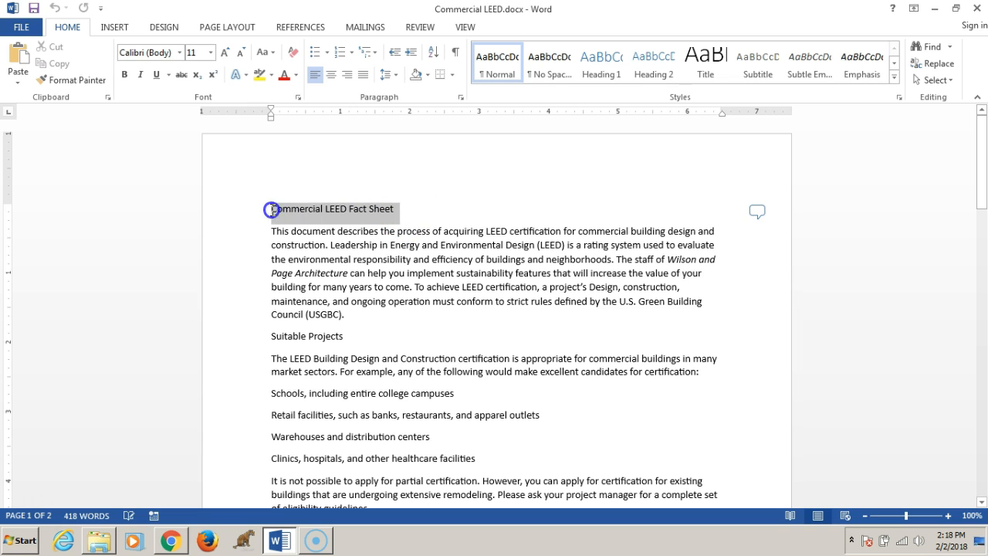
click(702, 58)
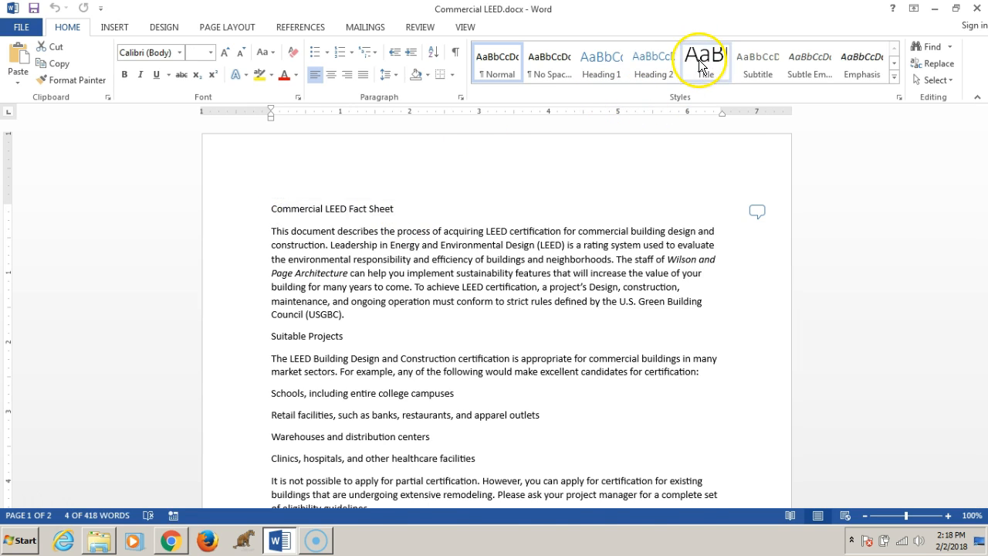
- Apply the Heading 1 style to the 'Suitable Projects' heading
click(332, 76)
drag(353, 352, 272, 346)
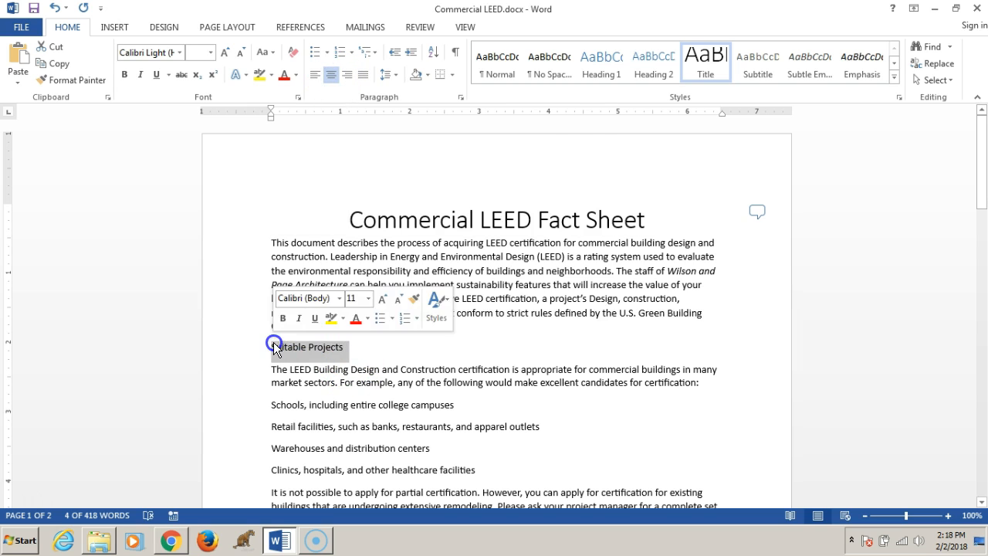
click(598, 56)
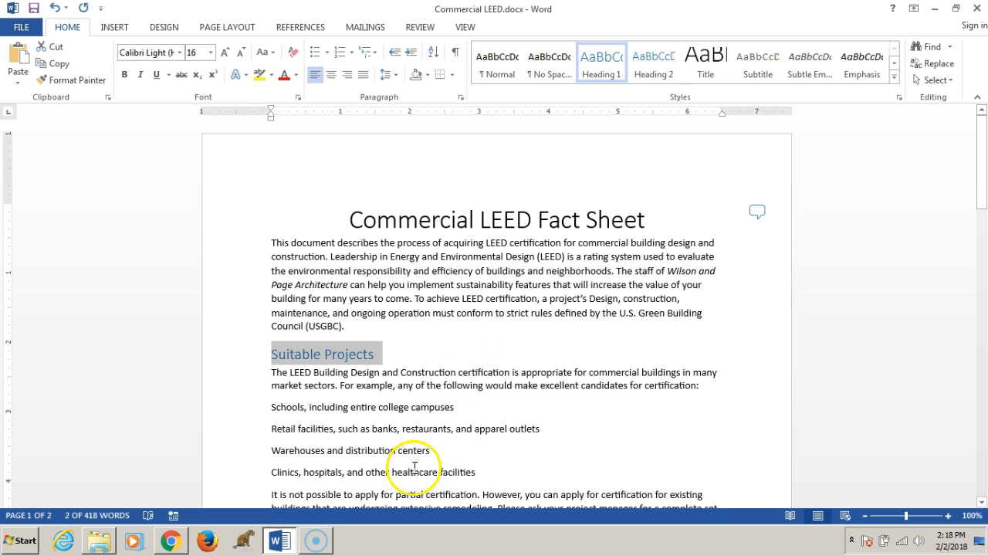
- Apply the Heading 1 style to the 'SPECIAL PROJECTS' heading
drag(982, 182, 982, 223)
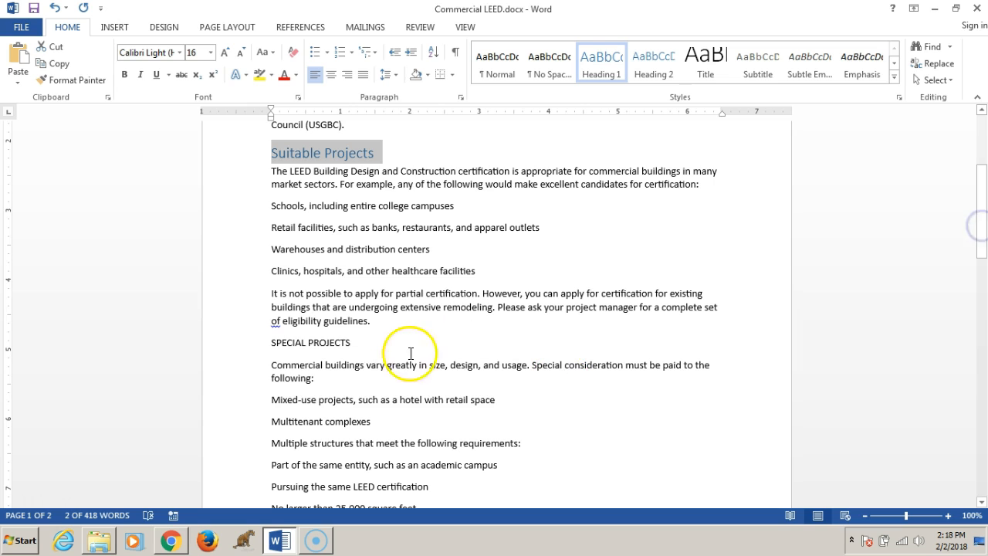
drag(371, 339, 274, 342)
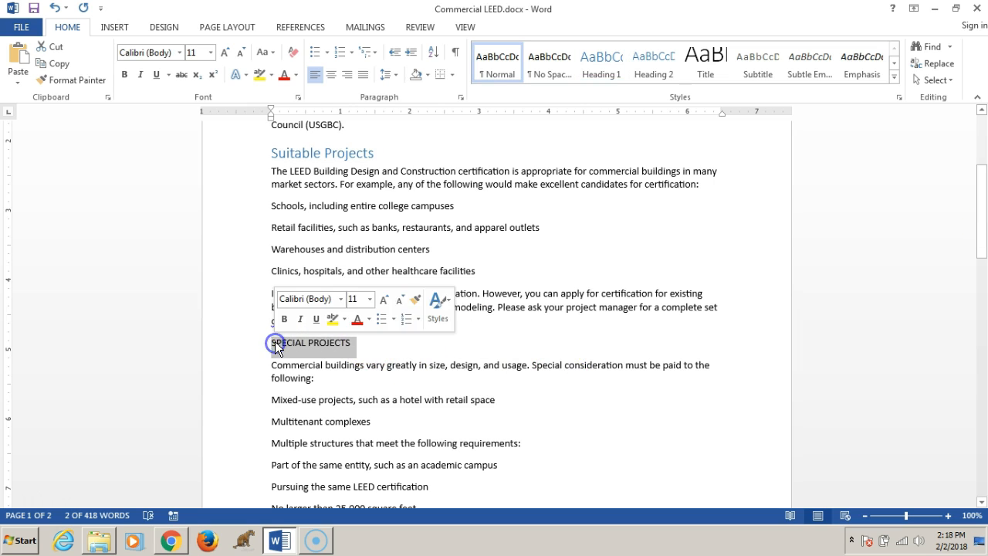
click(608, 72)
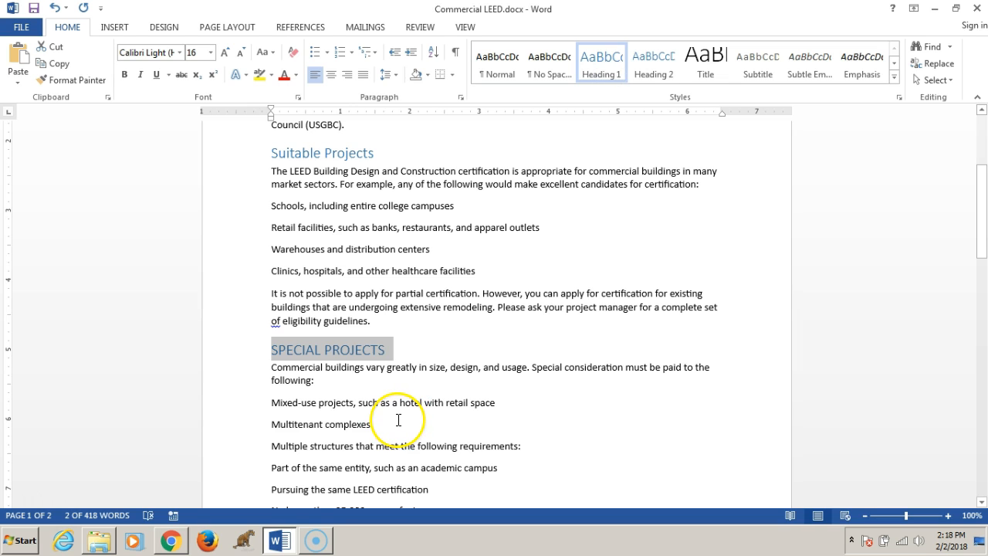
- Apply the Heading 1 style to the 'Location' heading
drag(981, 214, 984, 274)
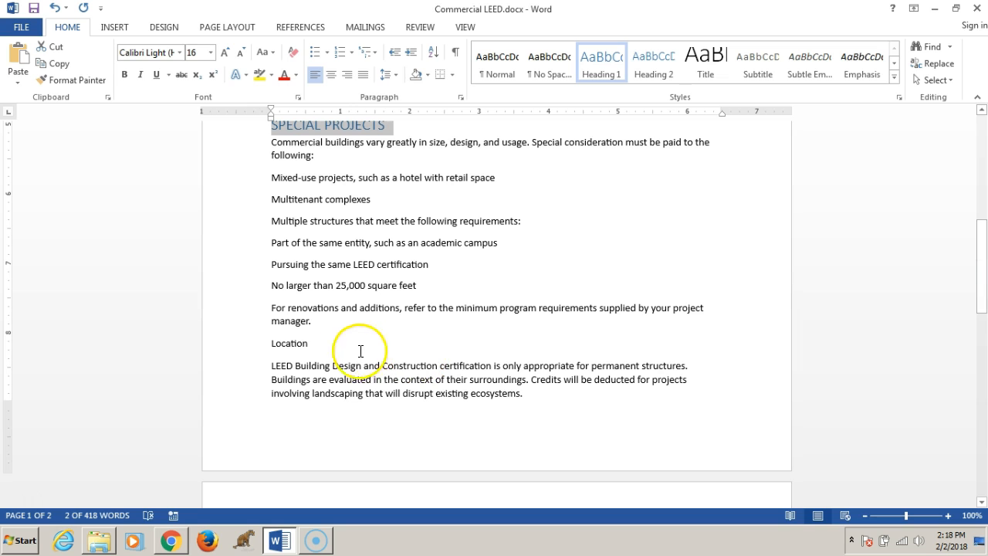
drag(305, 344, 266, 346)
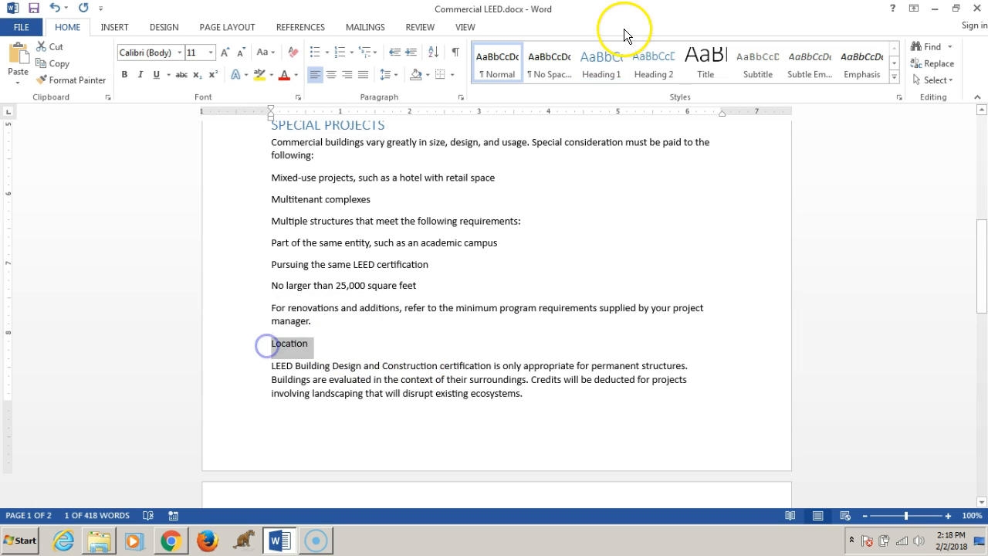
click(594, 62)
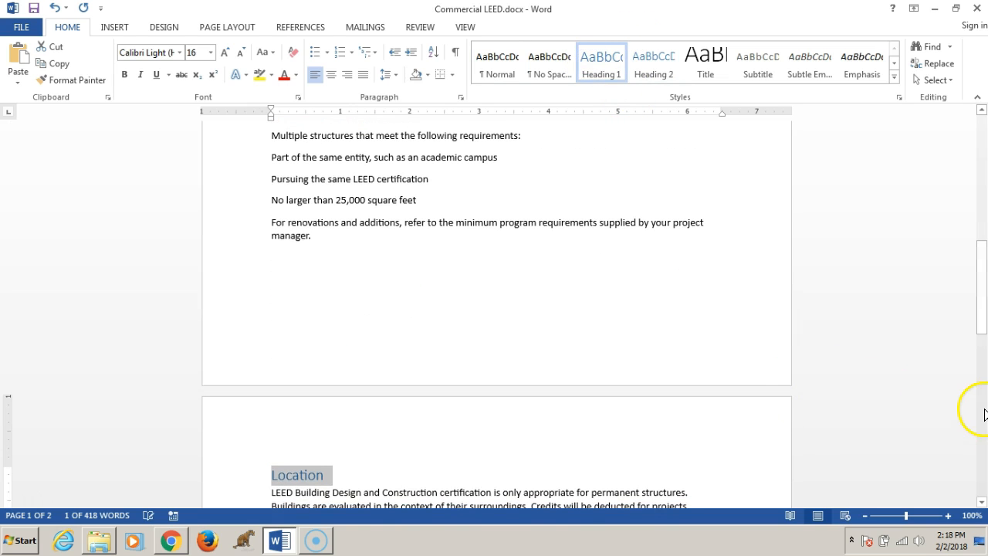
- Apply the Heading 1 style to the 'Developing a Certification Plan' heading
drag(983, 316, 984, 405)
drag(406, 185, 281, 192)
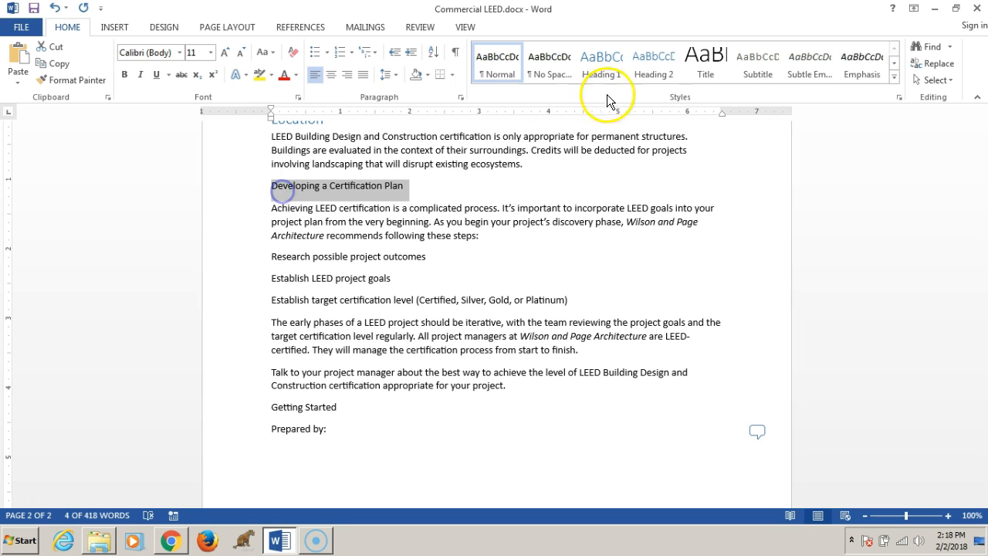
click(608, 68)
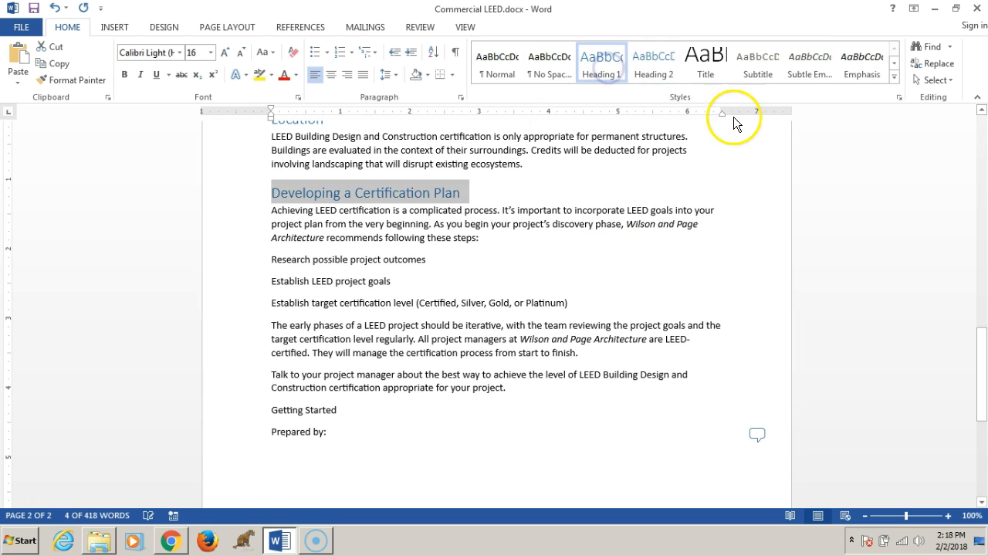
- Return to the top of the document and re-read the first comment
drag(982, 369, 970, 120)
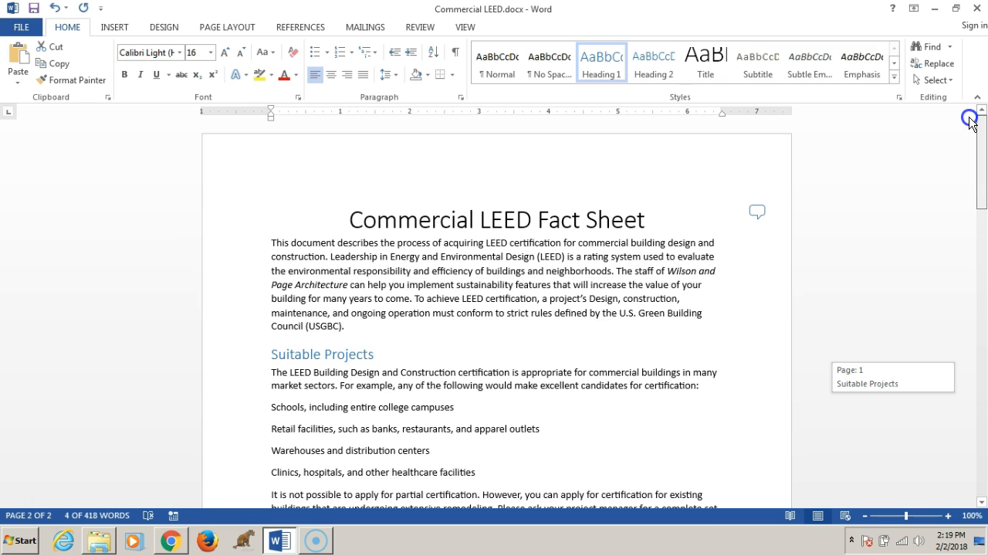
drag(971, 123, 970, 124)
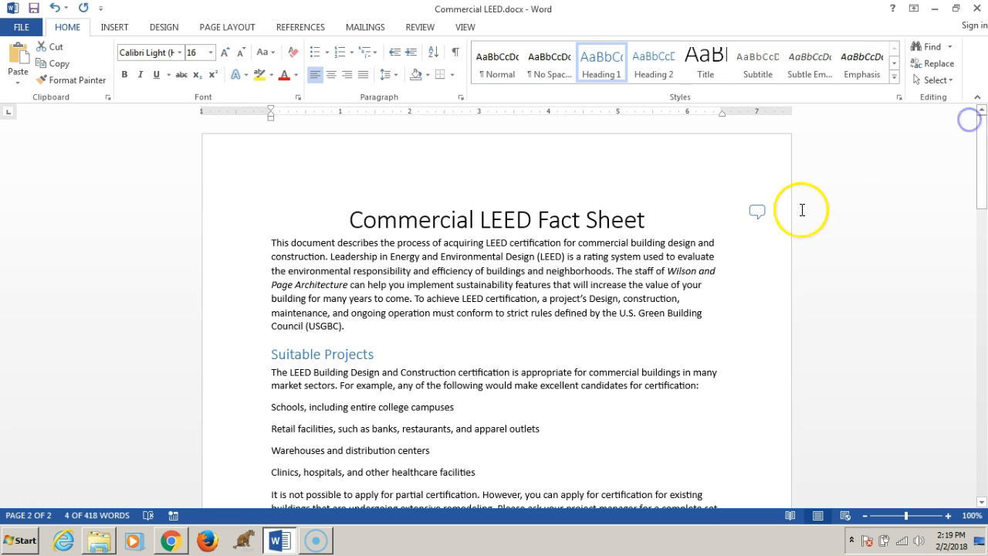
click(758, 211)
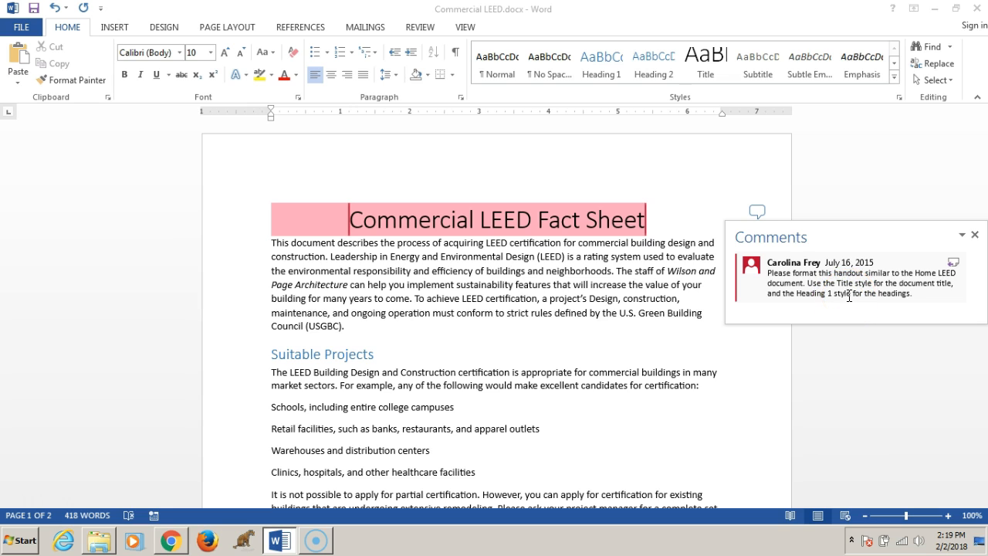
click(799, 214)
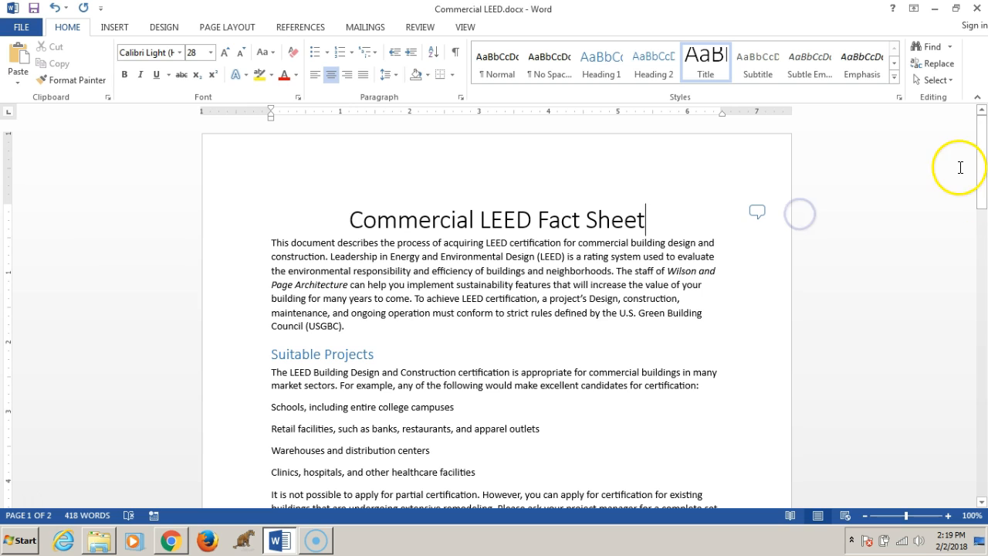
- Enter your first and last name after 'Prepared by:' at the end of the document and save the file
drag(981, 165, 983, 425)
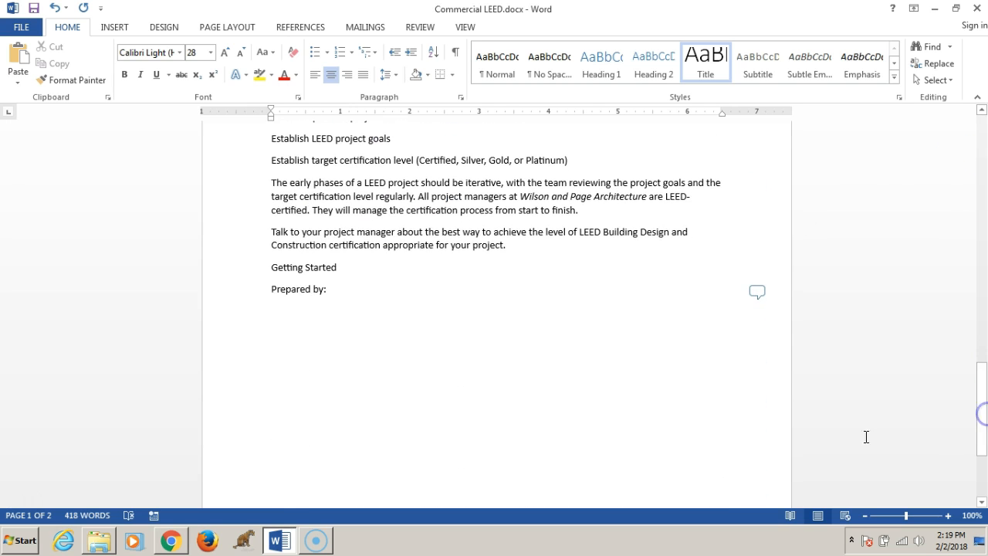
click(758, 292)
click(390, 292)
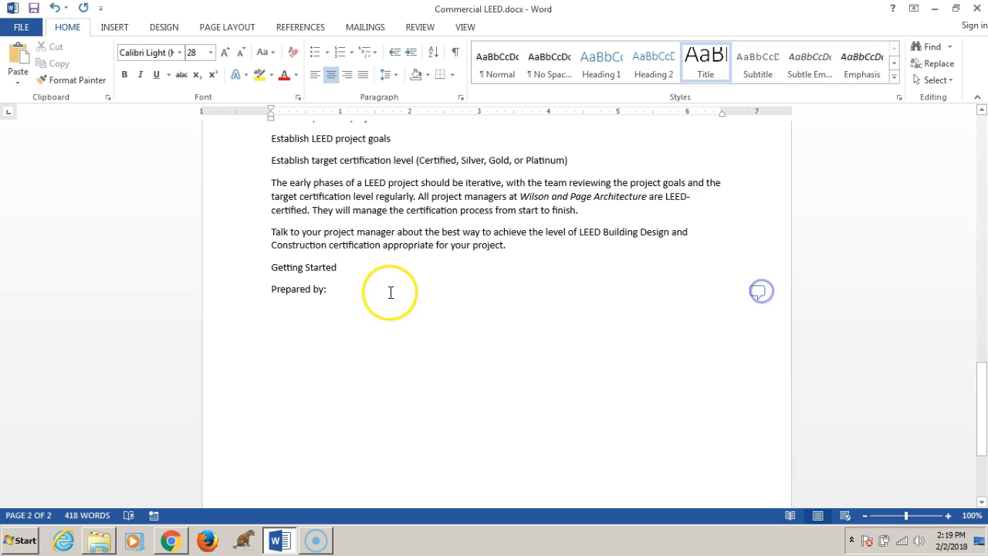
text(Matt Herr)
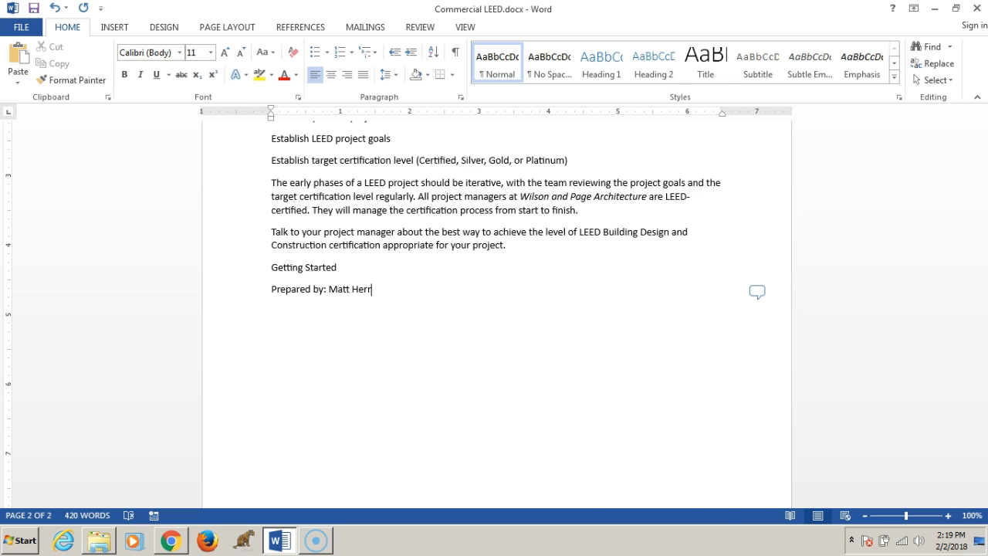
key(ctrl+s)
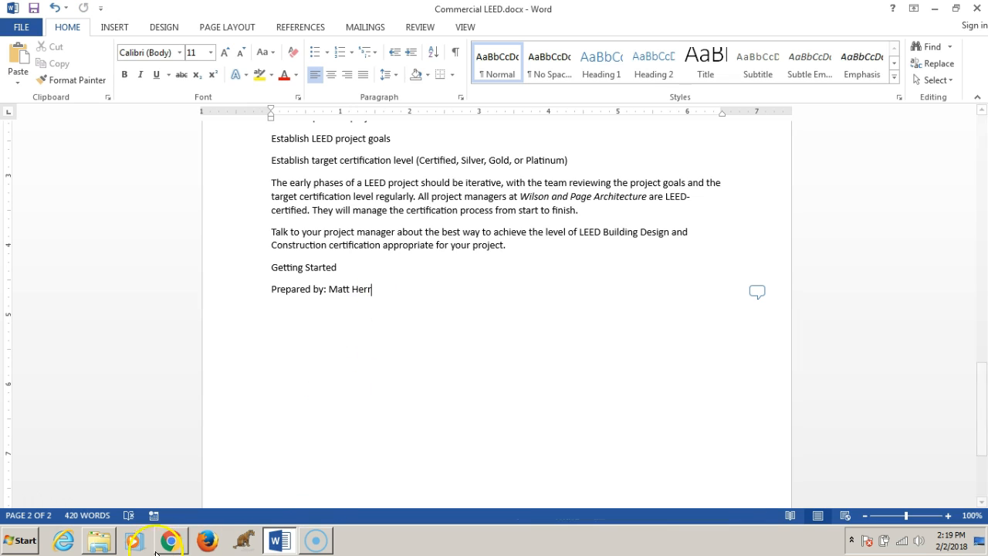
- Delete the comment attached to the 'Prepared by:' line at the end of the document
click(171, 540)
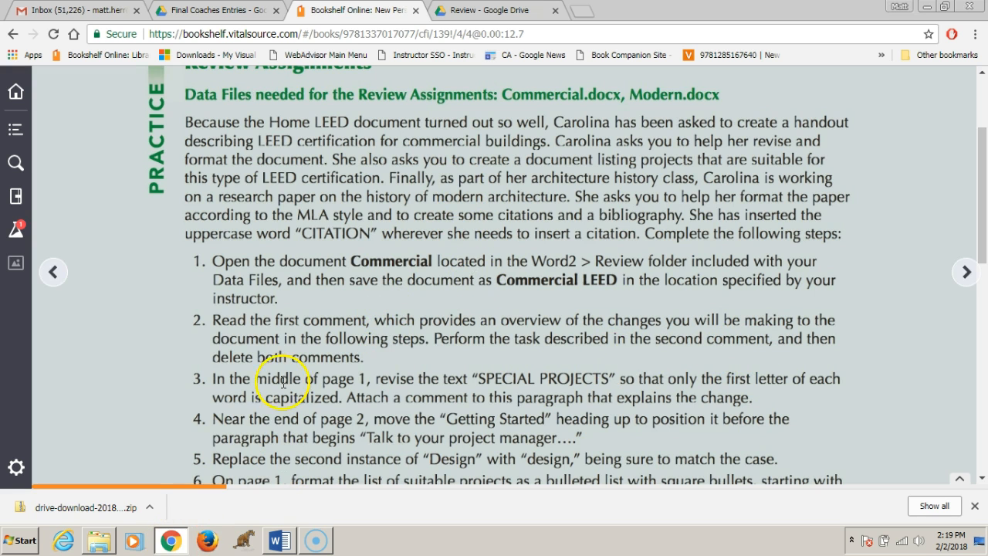
click(282, 542)
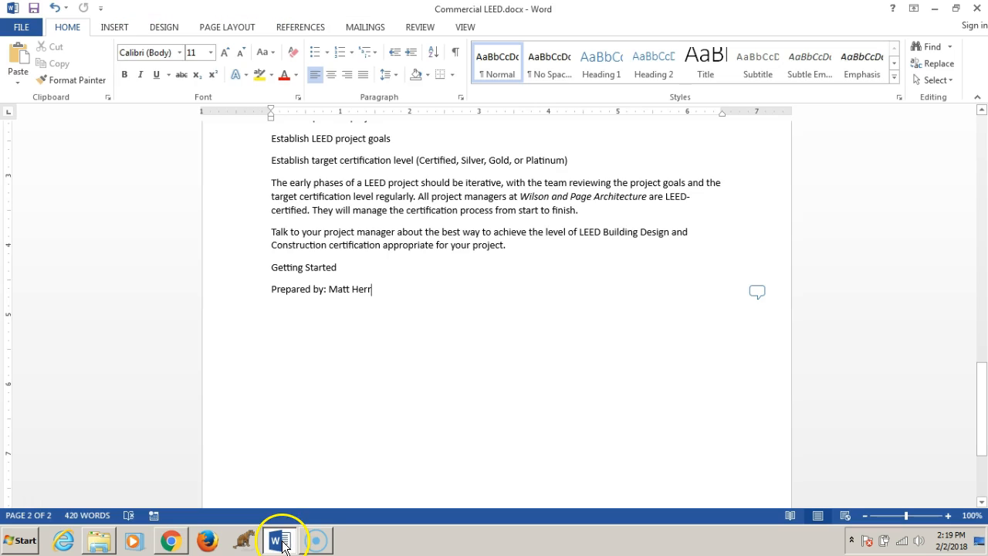
click(762, 290)
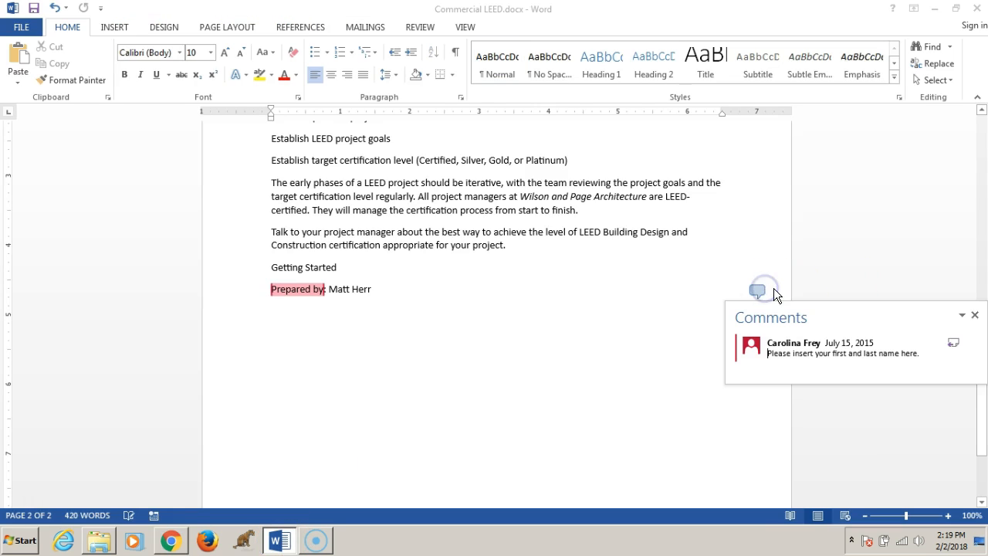
click(974, 314)
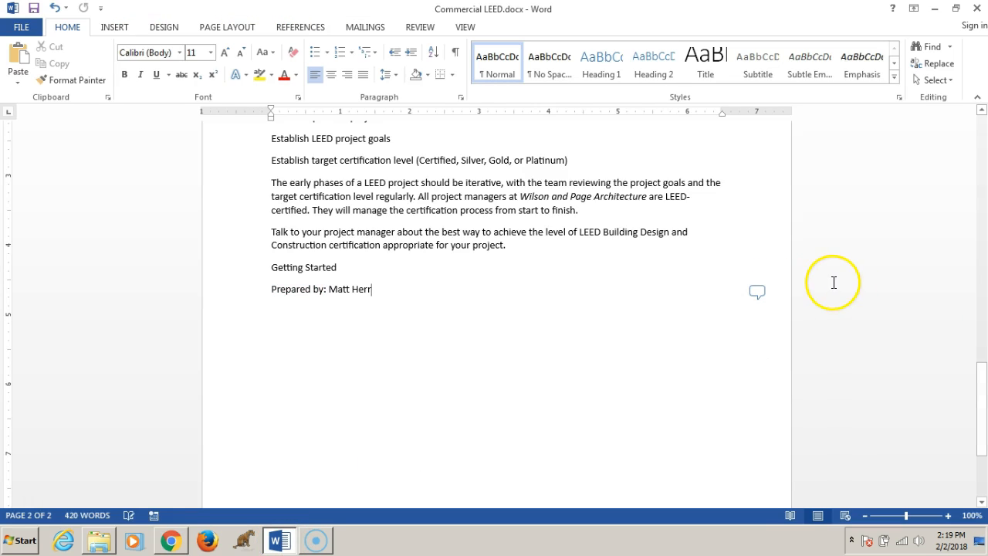
click(755, 290)
click(800, 310)
click(963, 316)
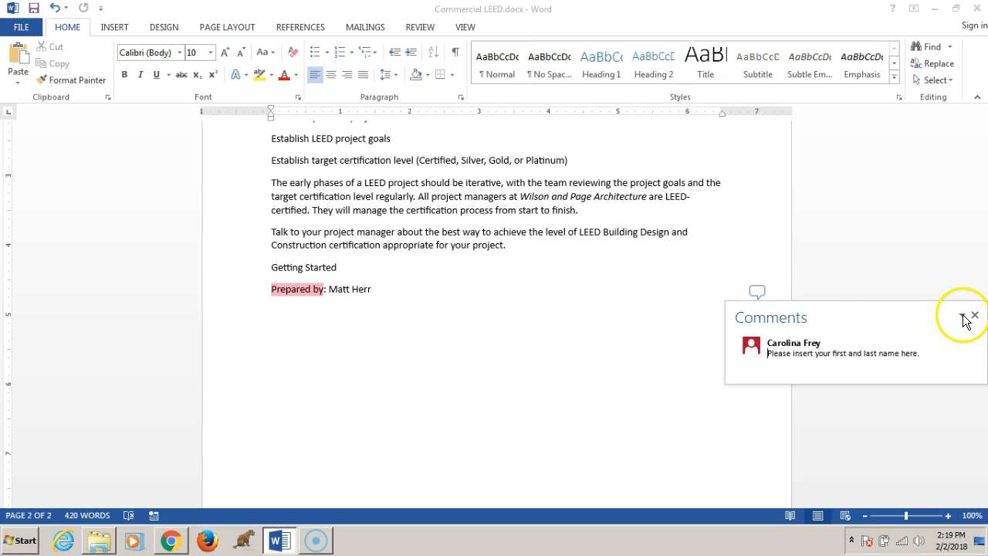
click(964, 316)
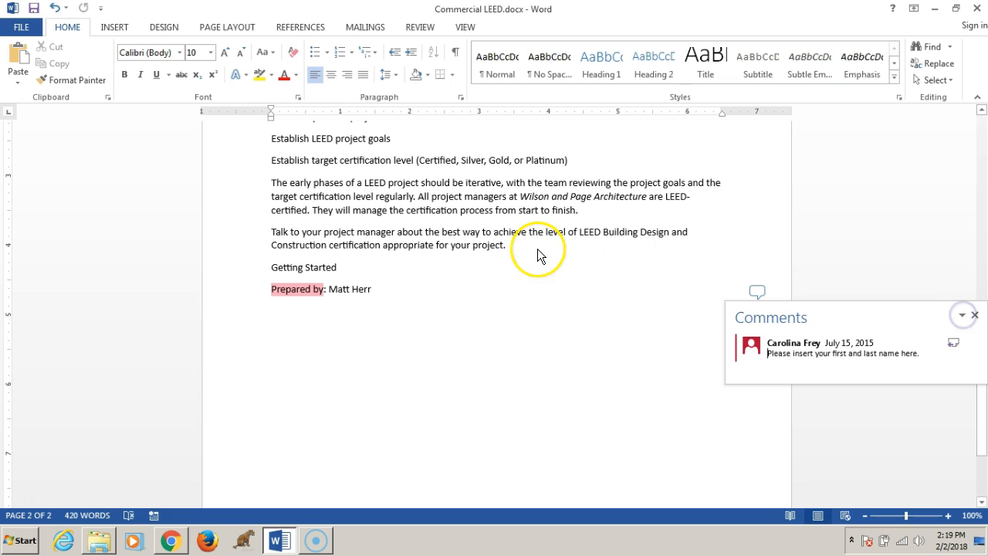
click(420, 29)
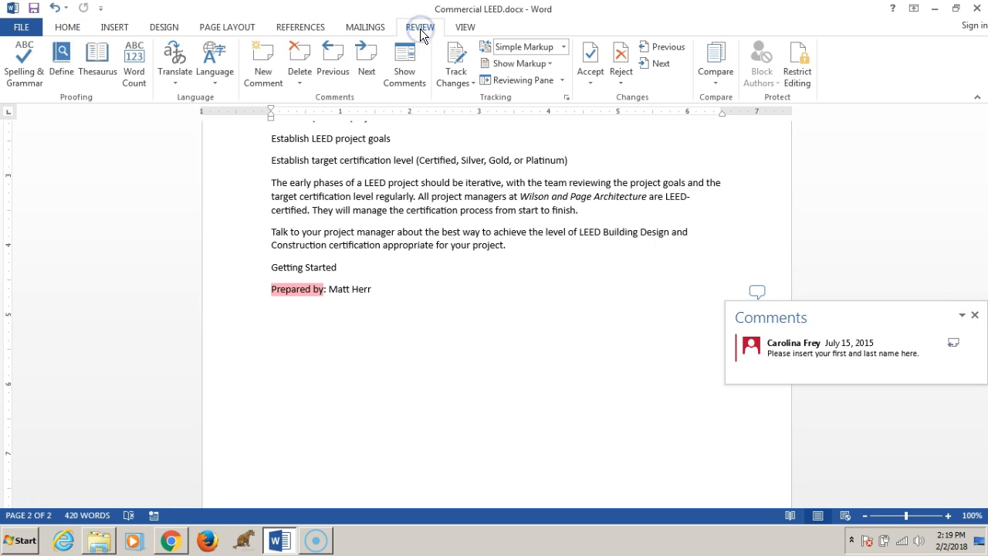
click(298, 60)
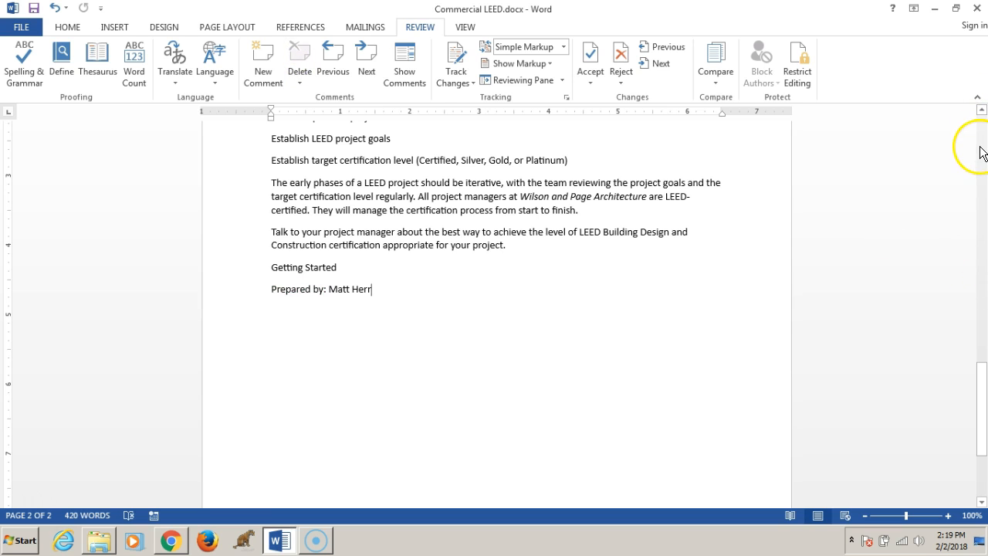
- Delete the first comment attached to the 'Commercial LEED Fact Sheet' title at the top
key(ctrl+z)
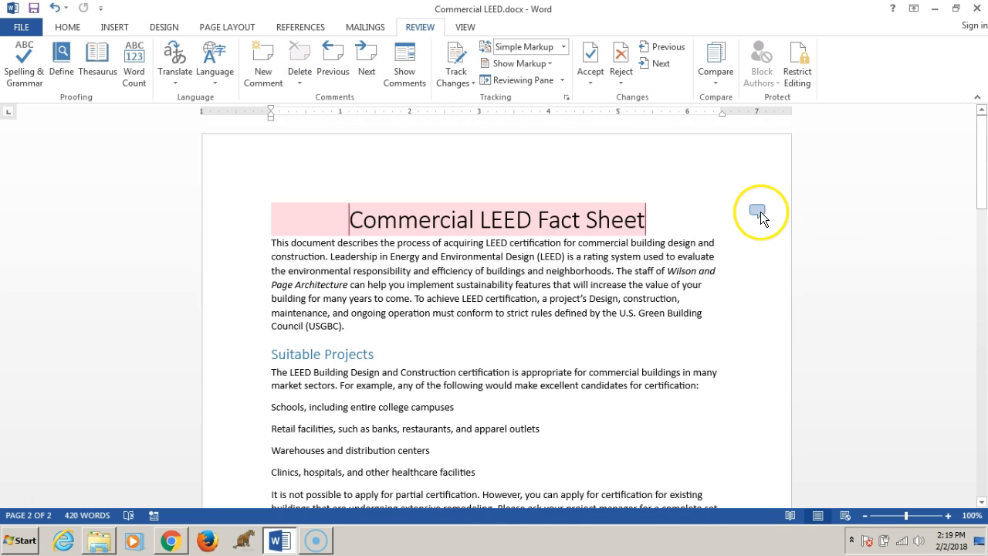
click(760, 211)
click(300, 82)
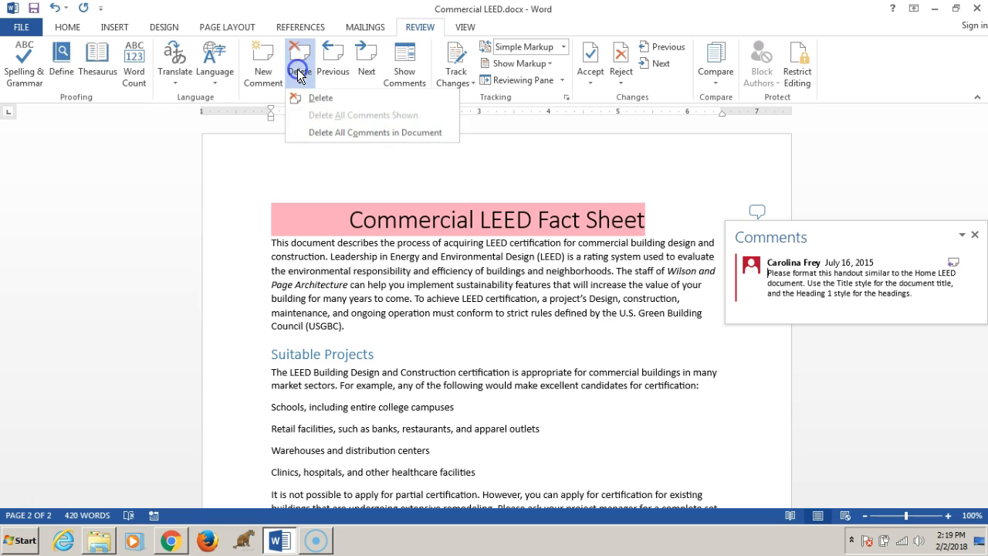
click(314, 98)
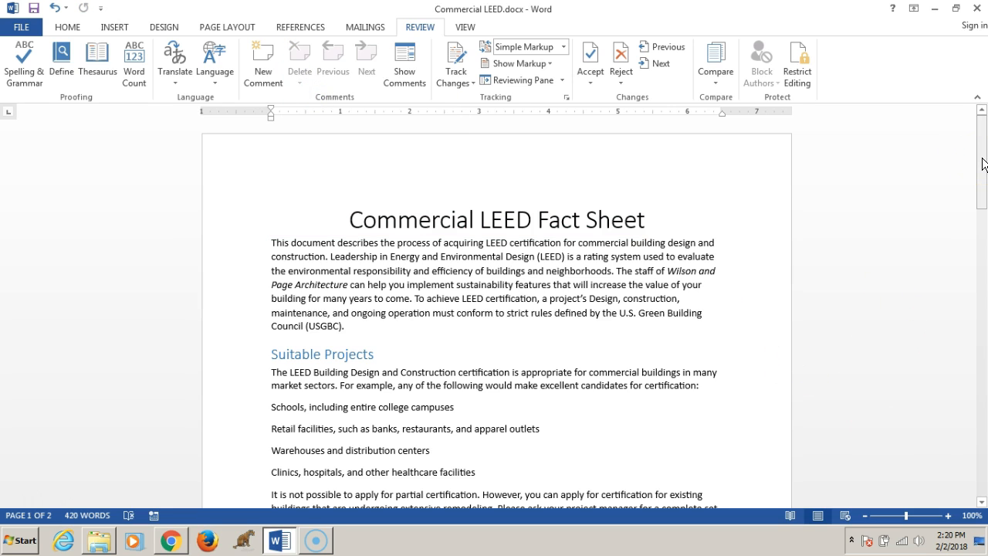
- Retype the 'SPECIAL PROJECTS' heading on page 1 as 'Special Projects'
click(183, 545)
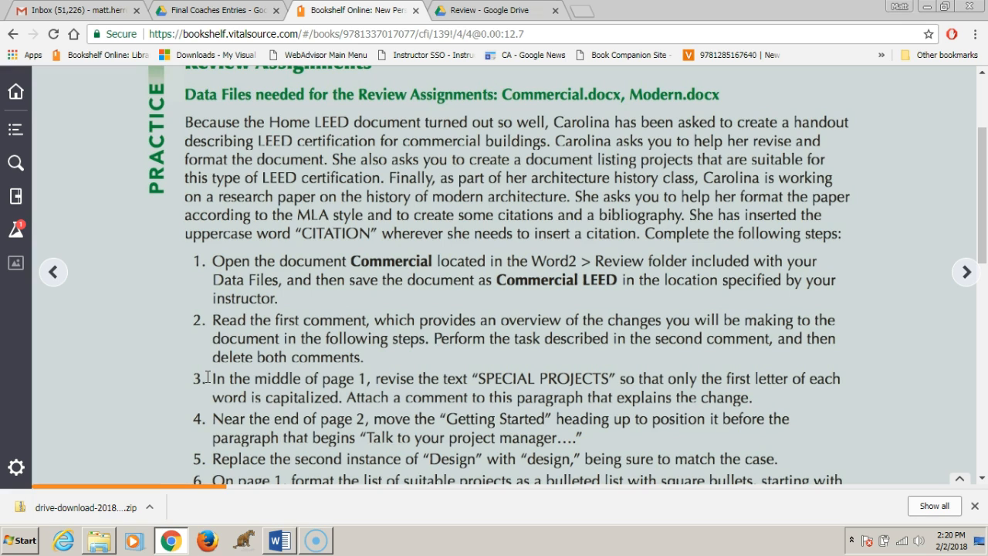
click(279, 544)
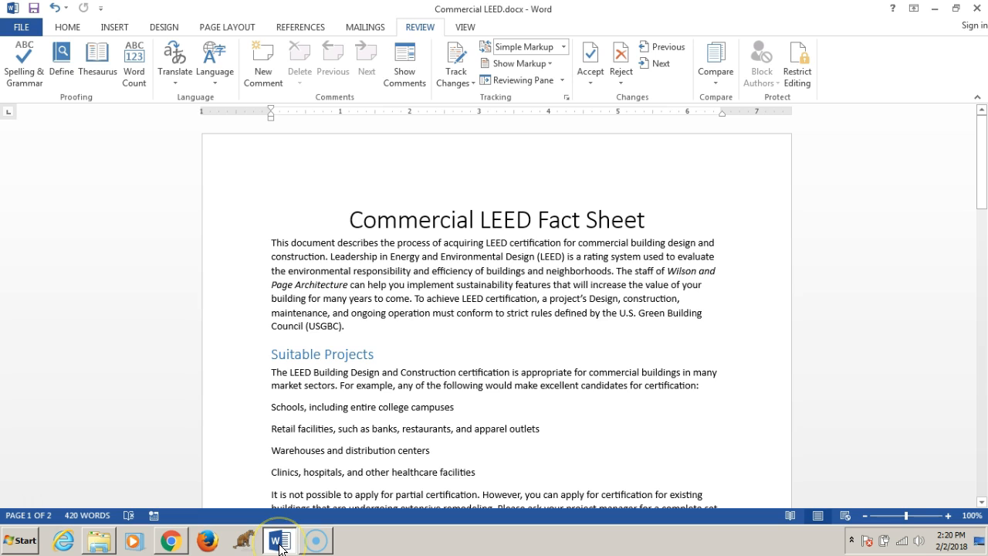
click(69, 28)
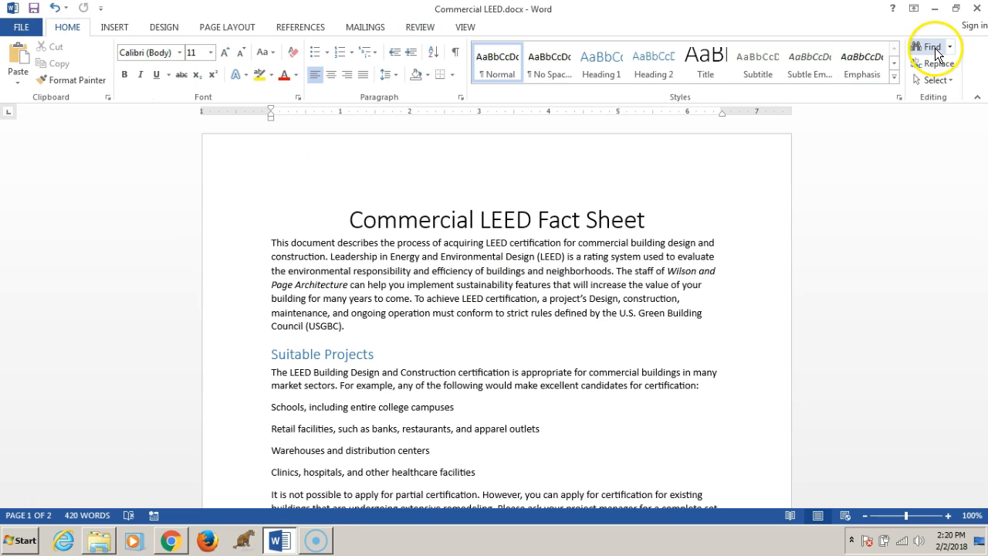
click(950, 47)
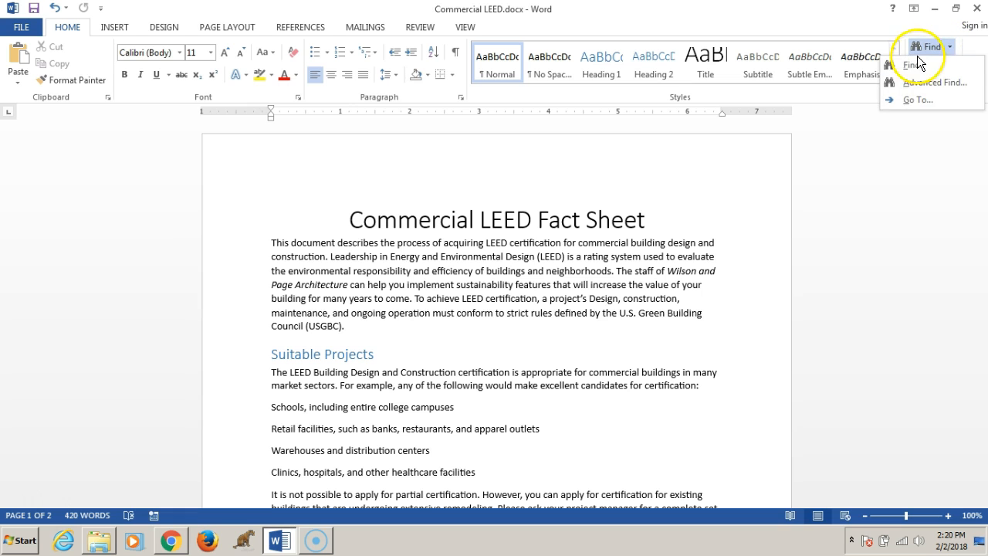
click(915, 65)
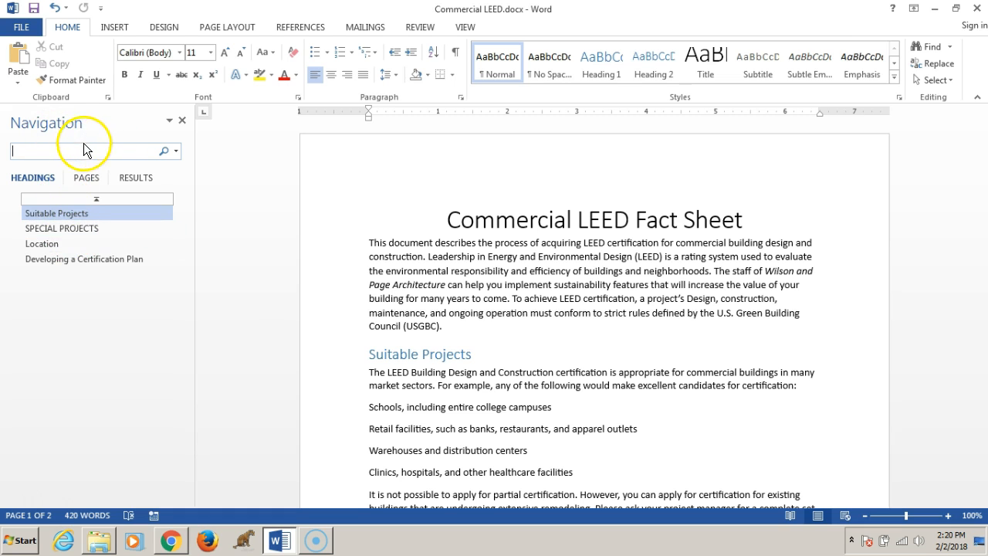
click(75, 236)
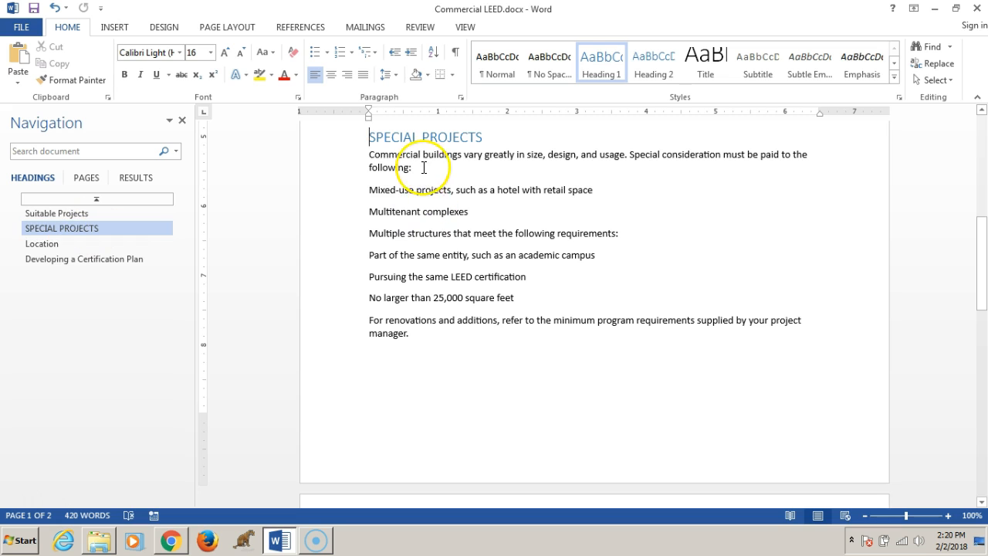
click(484, 137)
drag(486, 137, 374, 137)
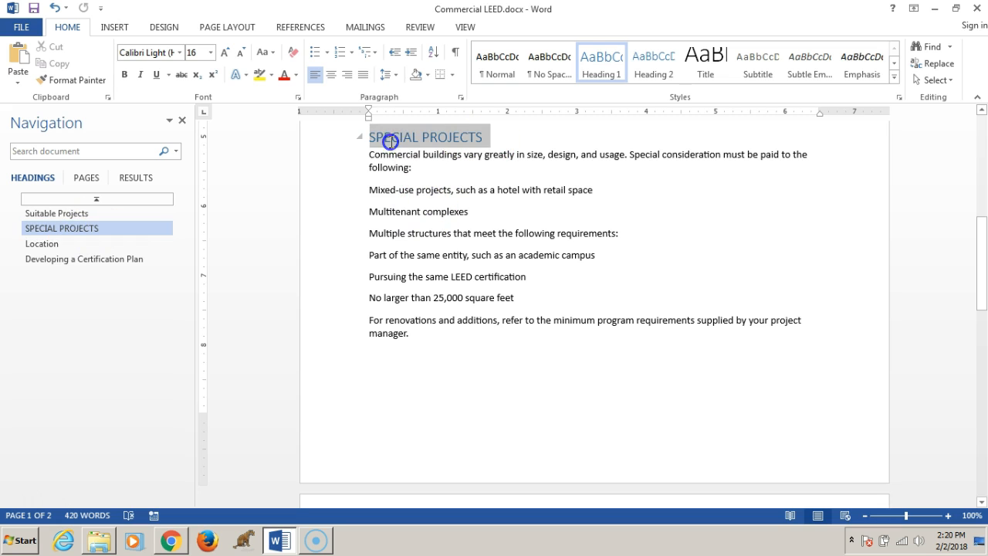
text(Sp)
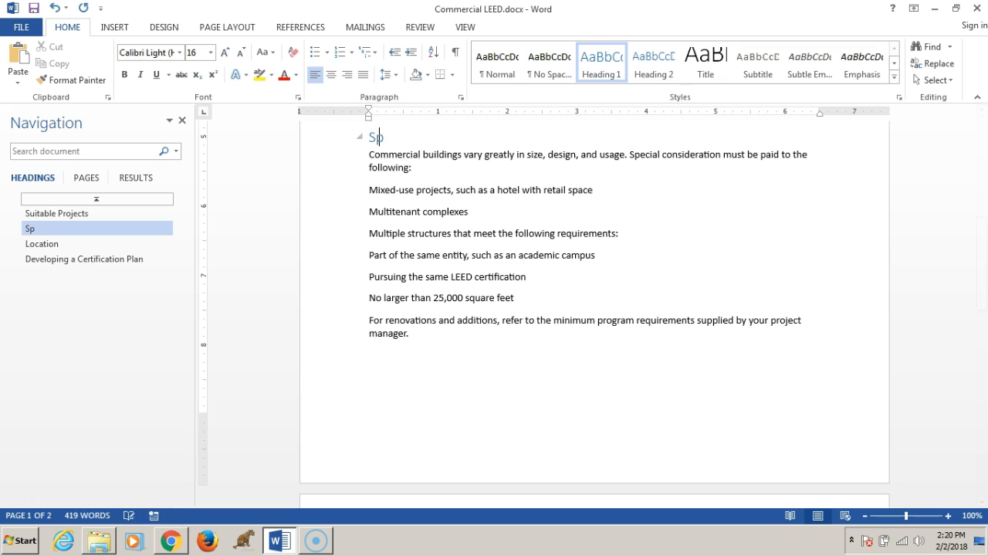
text(ecial Projects)
click(97, 325)
click(424, 374)
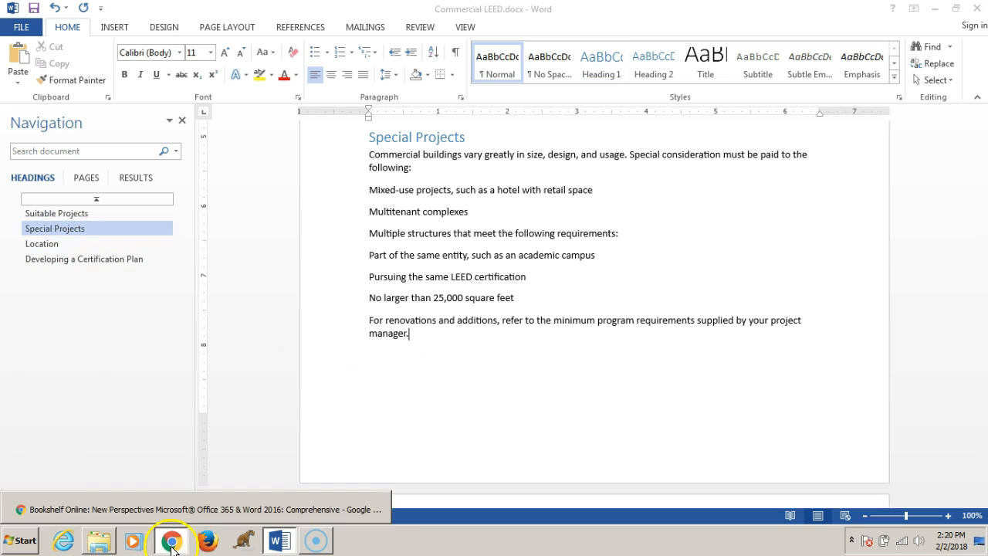
- Attach a new comment to the 'Special Projects' heading reading 'I proper cased this if that's cool'
click(185, 507)
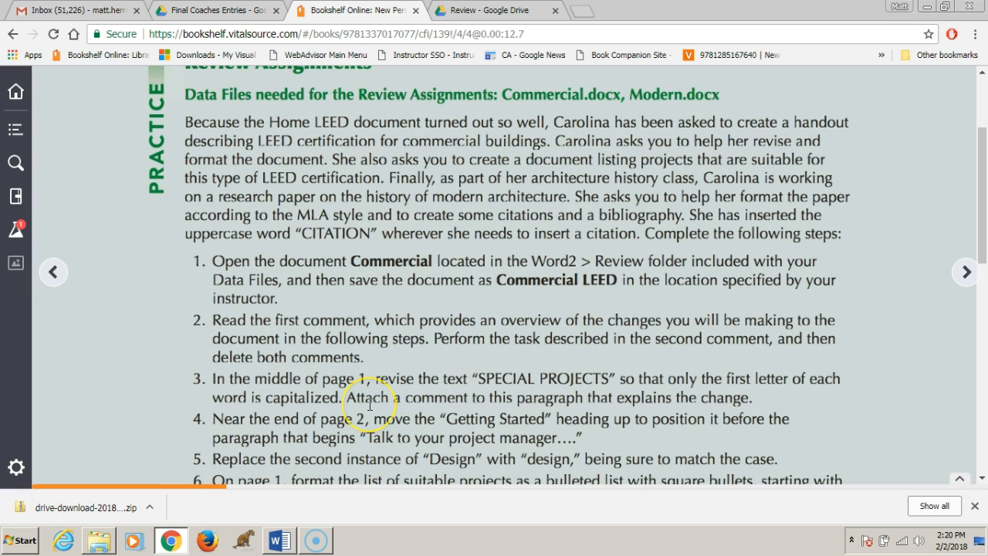
click(279, 540)
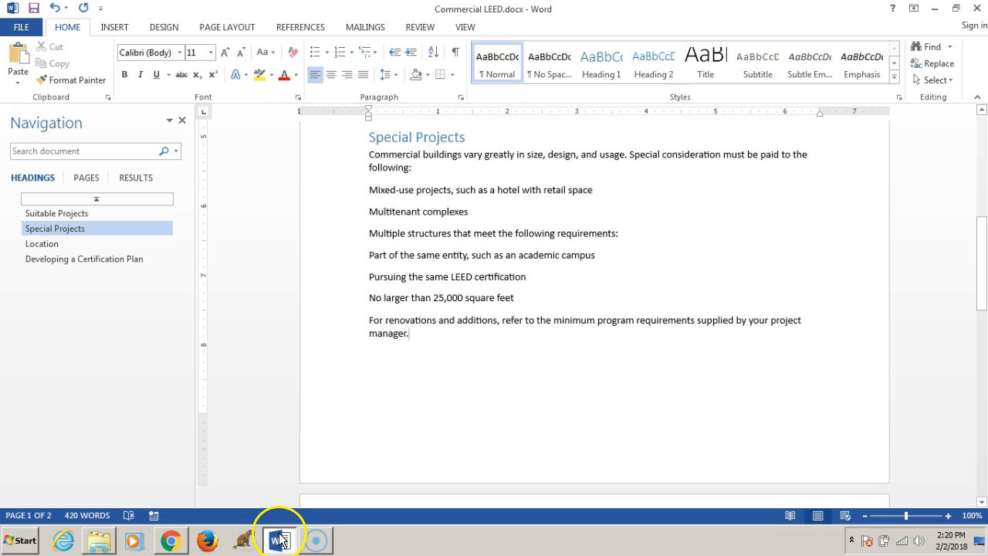
drag(466, 138, 362, 138)
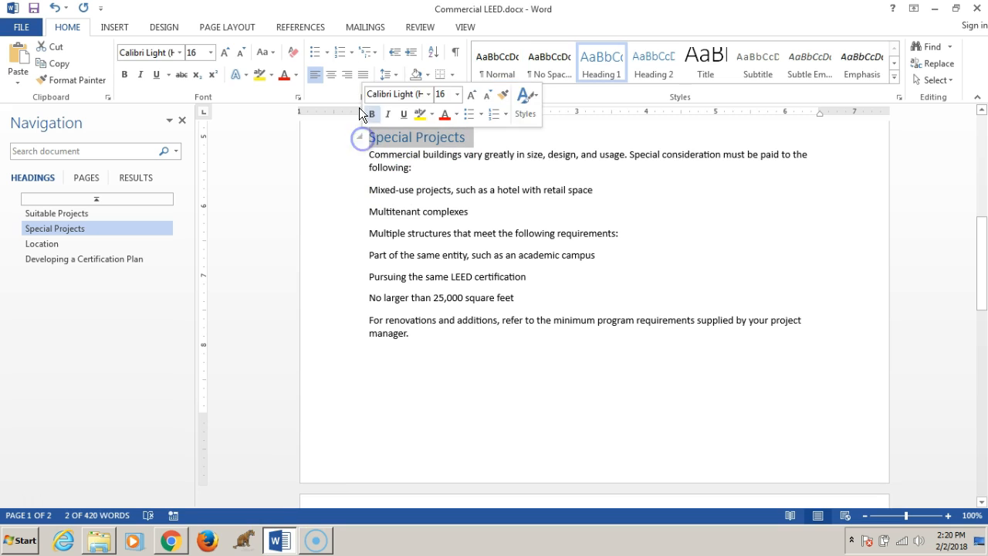
click(408, 27)
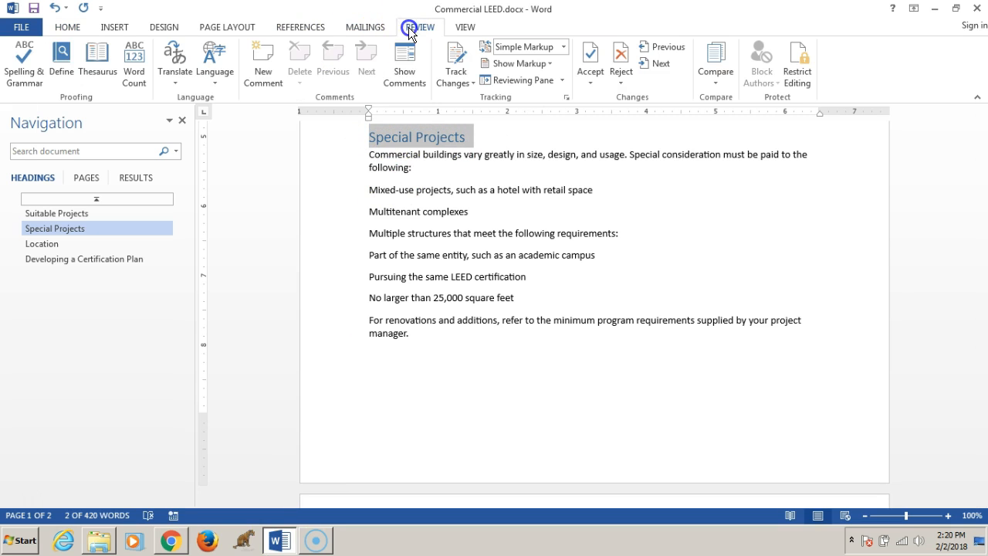
click(270, 63)
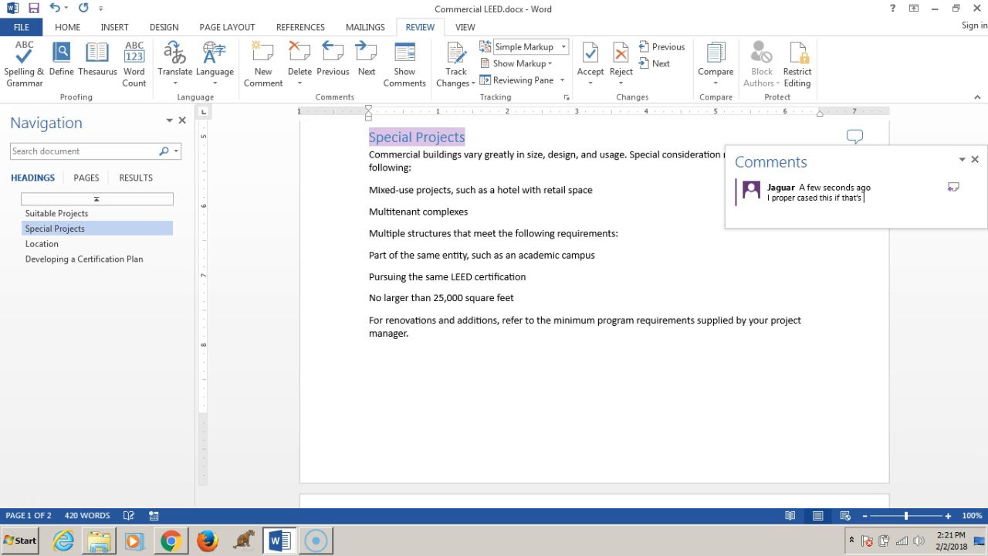
click(816, 352)
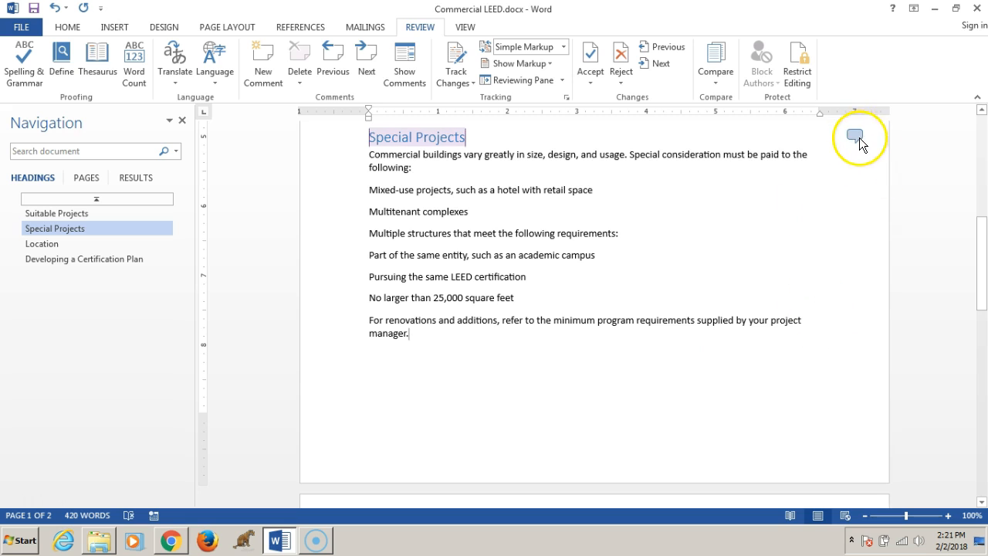
- Compare step 4 of the assignment instructions with the 'Getting Started' heading near the end of page 2
click(170, 540)
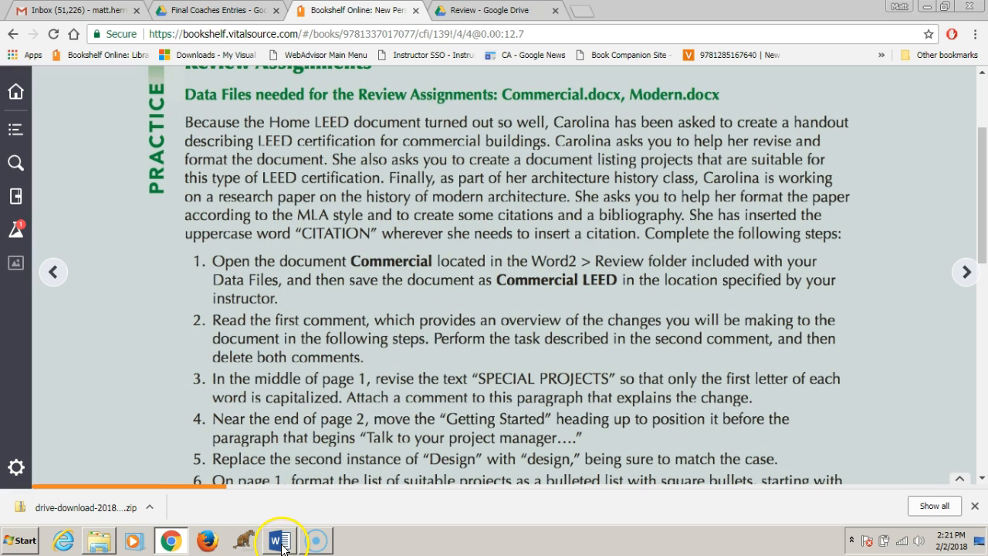
mouse_move(282, 546)
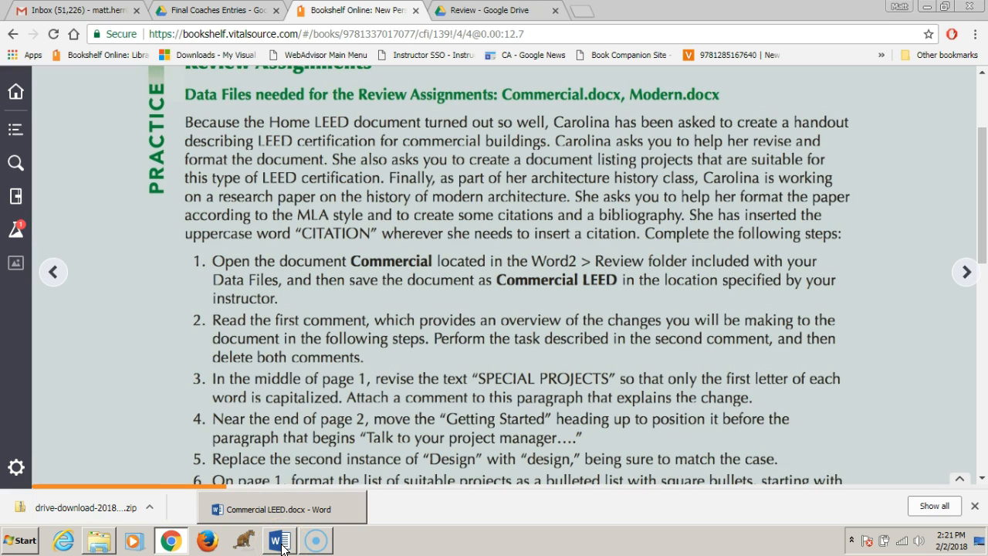
click(282, 545)
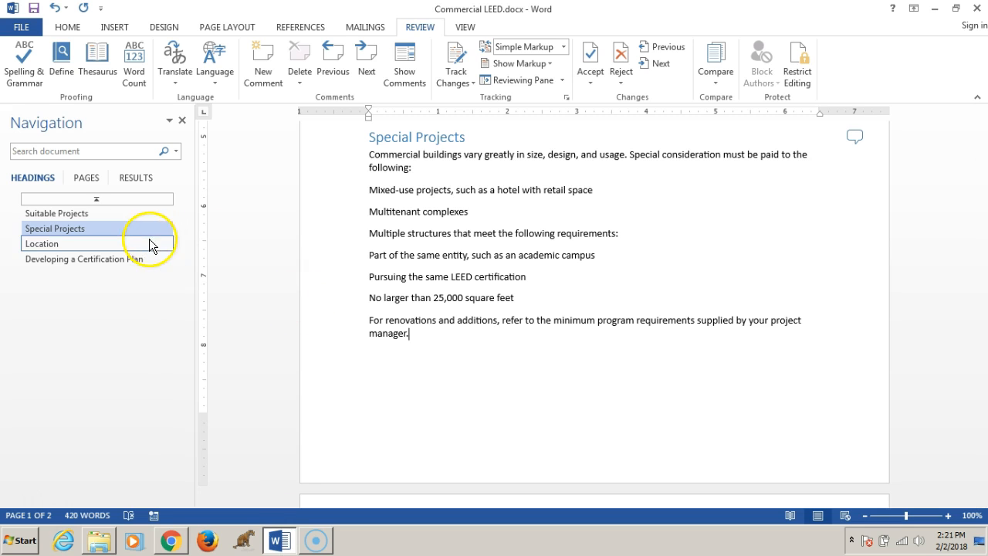
drag(986, 254, 976, 355)
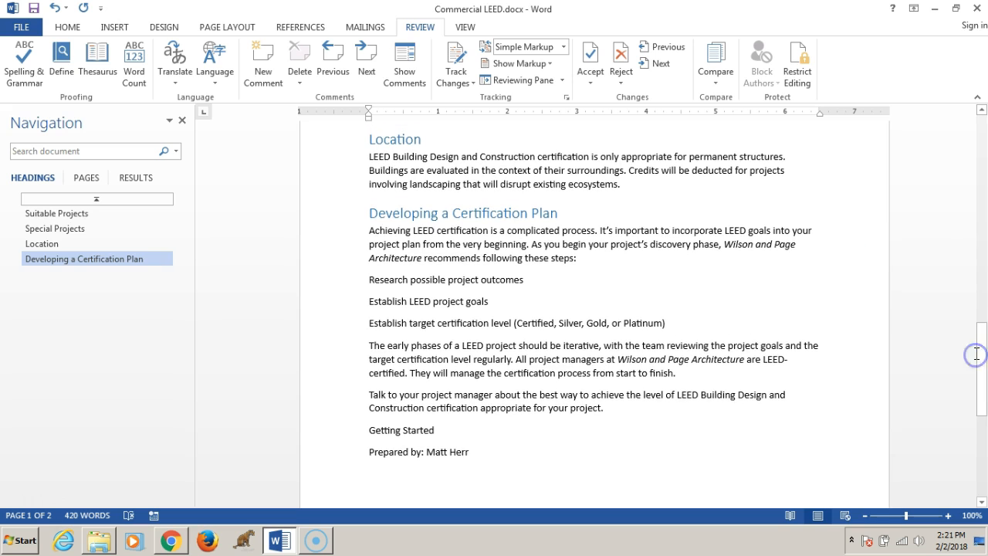
click(170, 538)
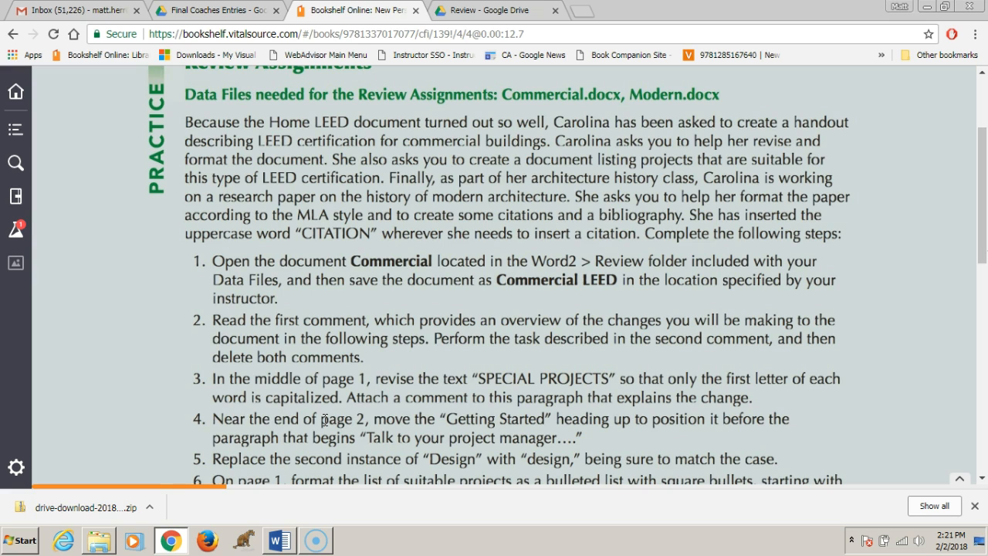
click(279, 540)
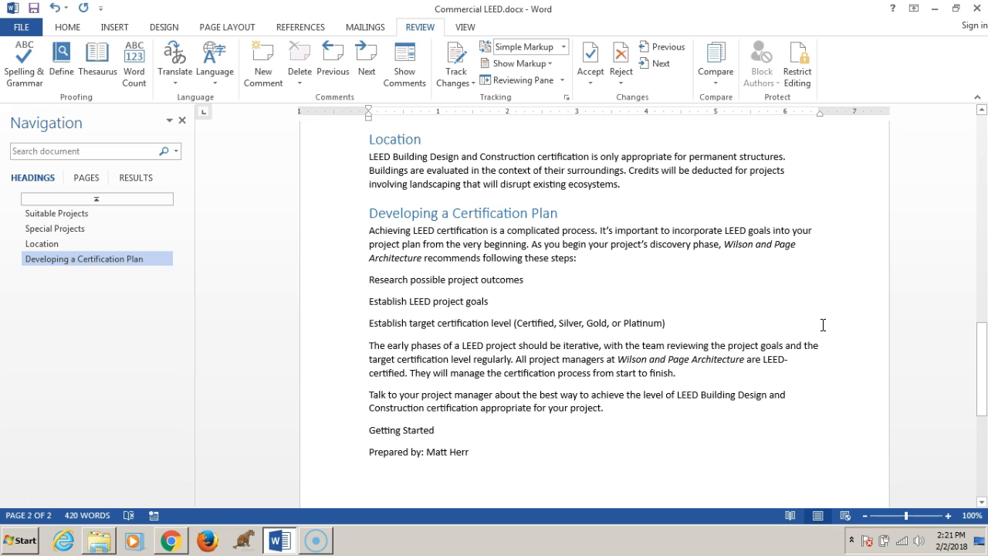
click(175, 543)
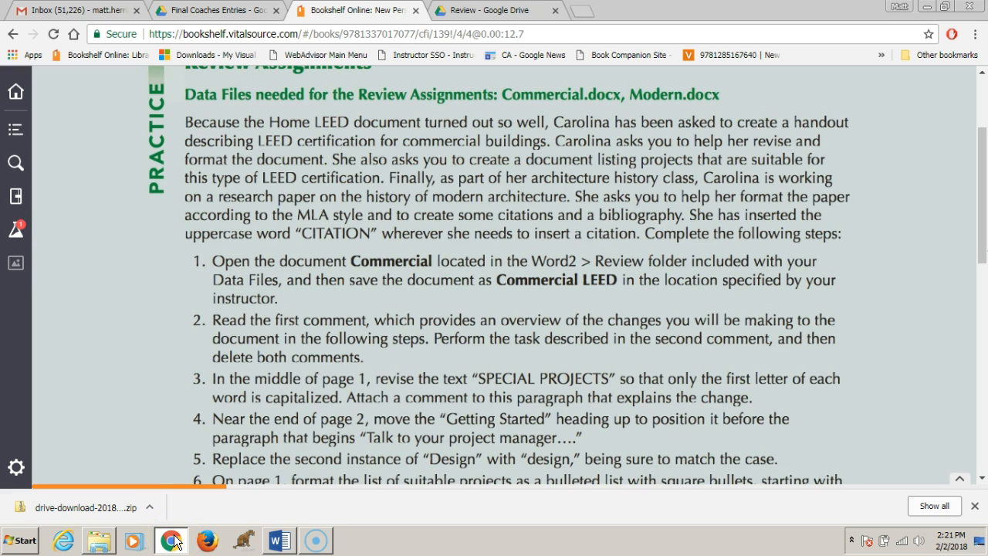
mouse_move(282, 545)
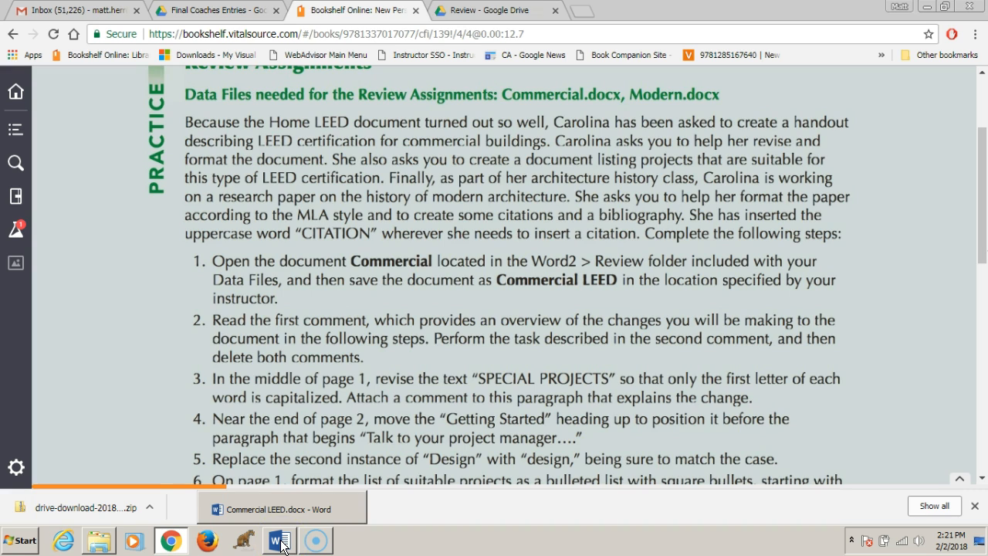
click(282, 544)
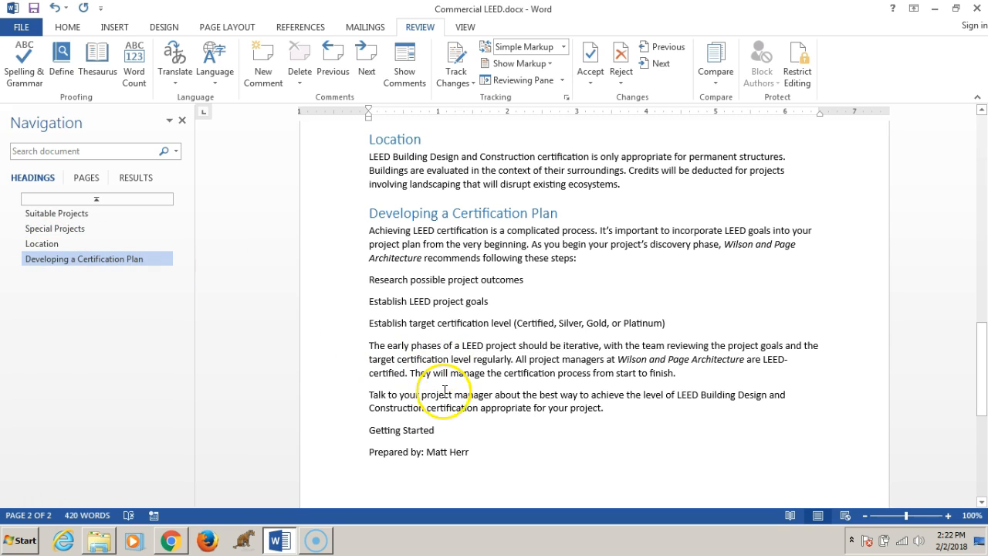
- Move the 'Getting Started' line above the 'Talk to your project manager' paragraph and apply the Heading 1 style to it
drag(453, 430, 374, 434)
key(ctrl+c)
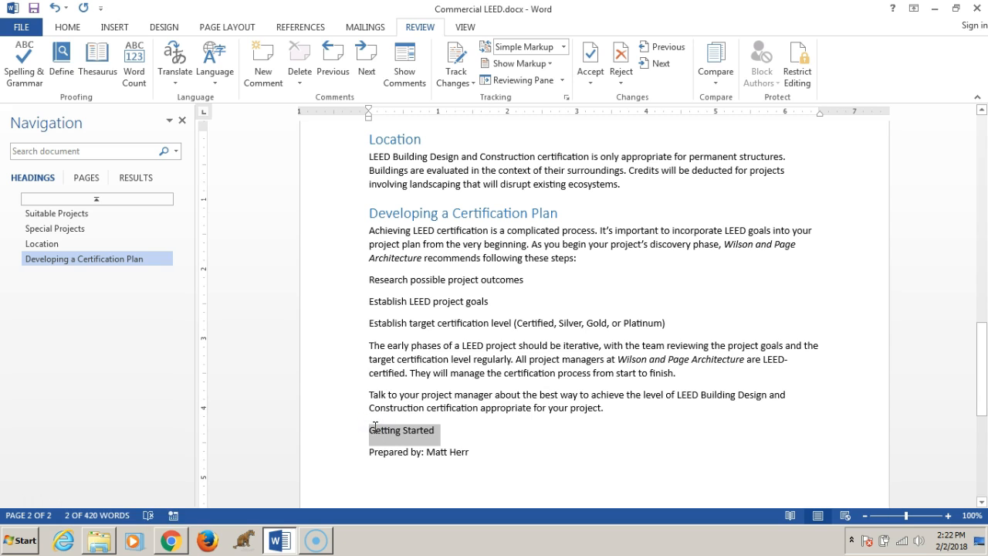
key(Delete)
click(370, 393)
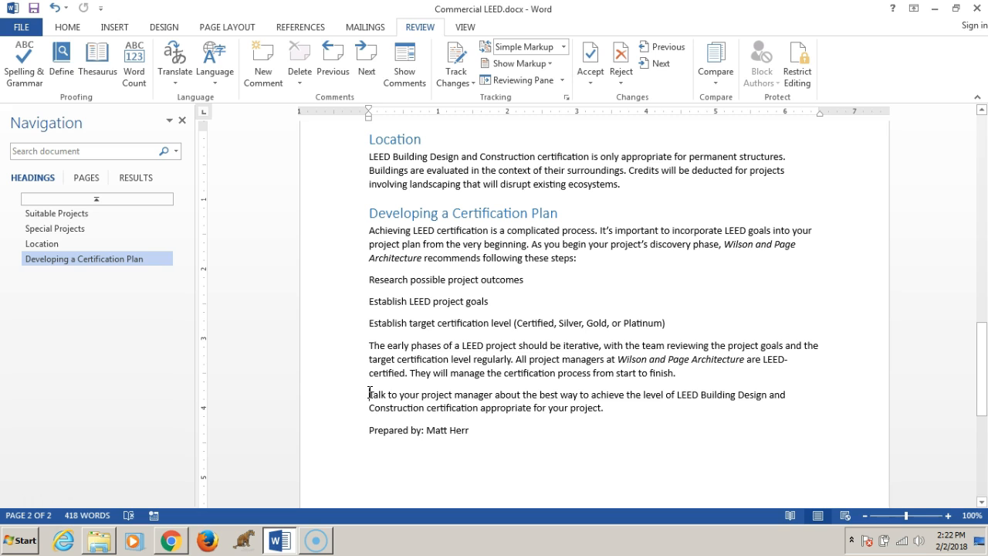
key(ctrl+v)
click(446, 396)
drag(447, 396, 370, 396)
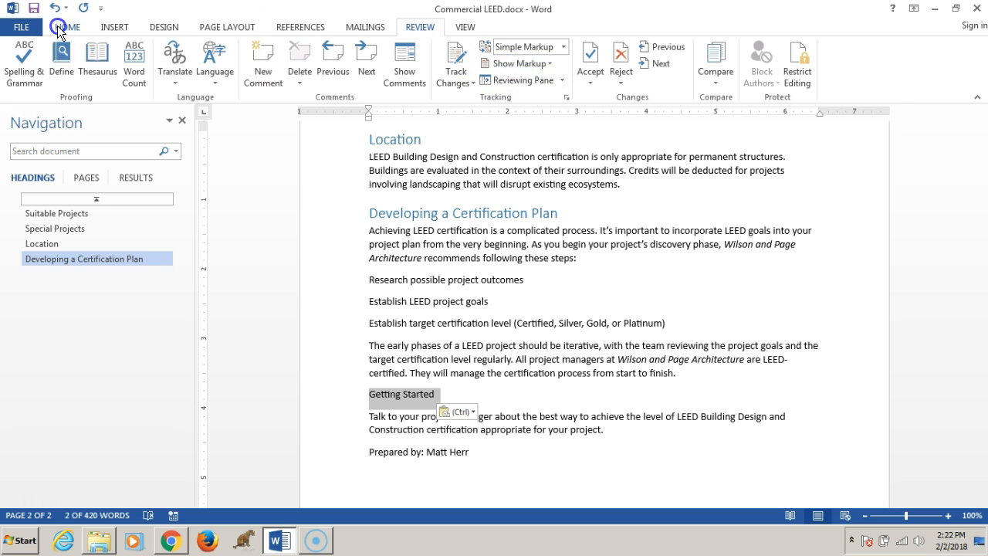
click(58, 28)
click(605, 74)
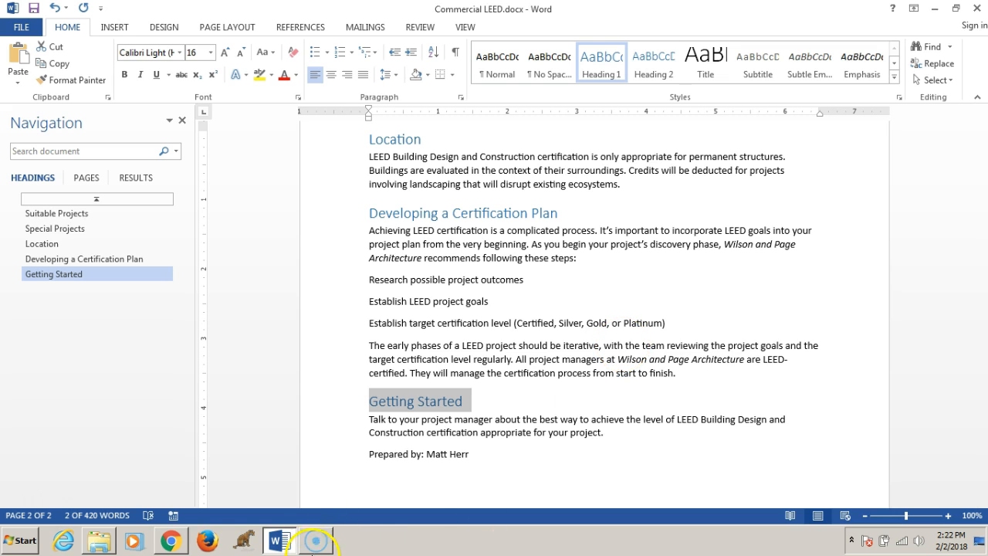
- Read step 5 of the assignment instructions in the browser
click(179, 547)
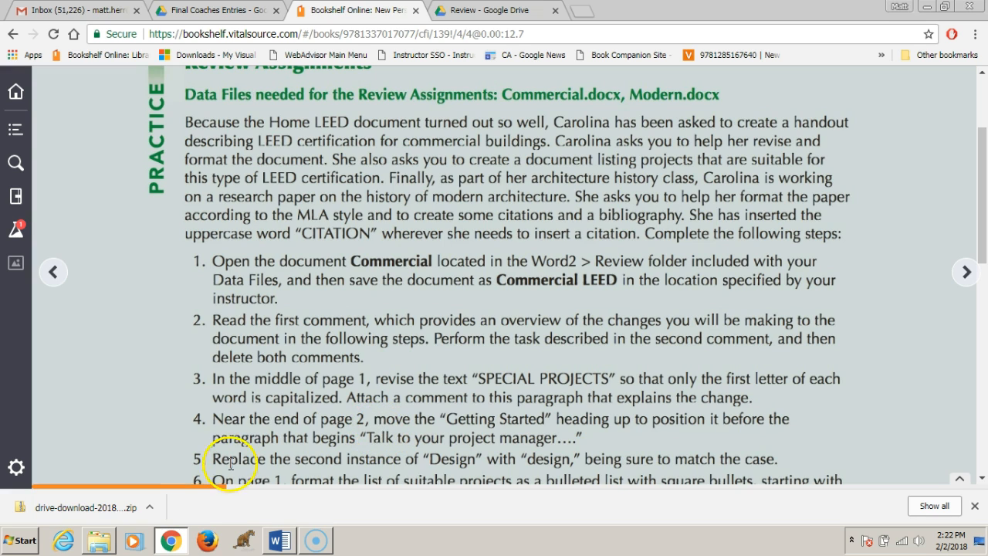
drag(214, 460, 420, 462)
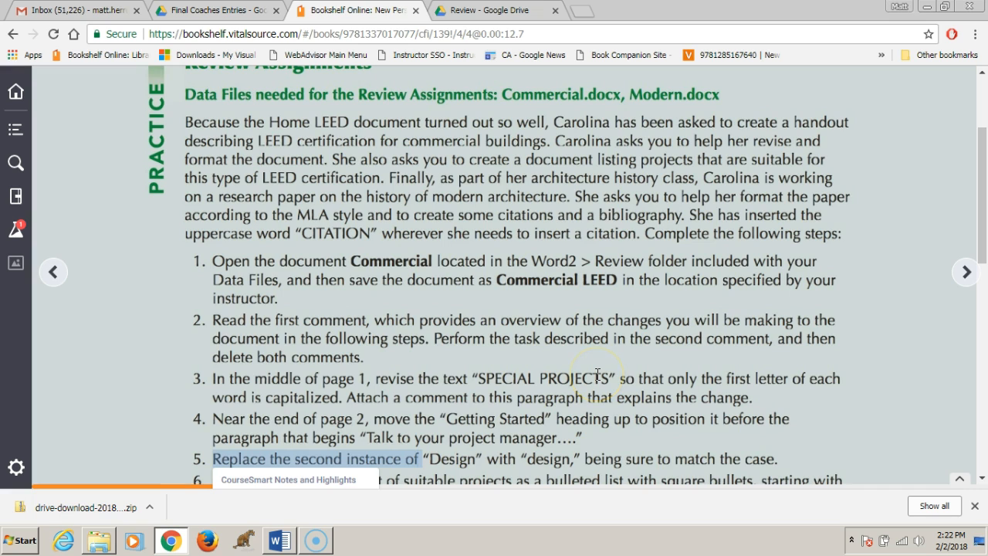
click(596, 375)
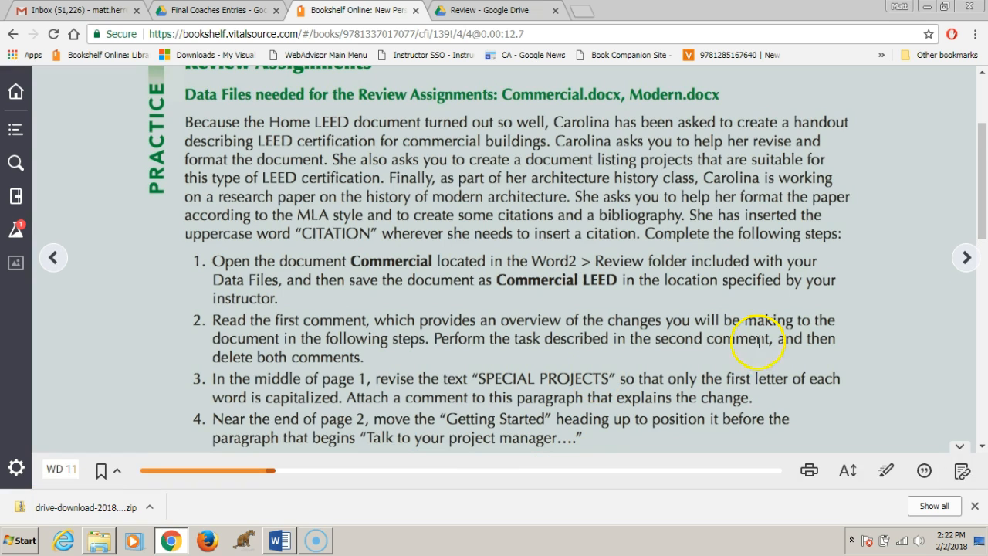
click(276, 542)
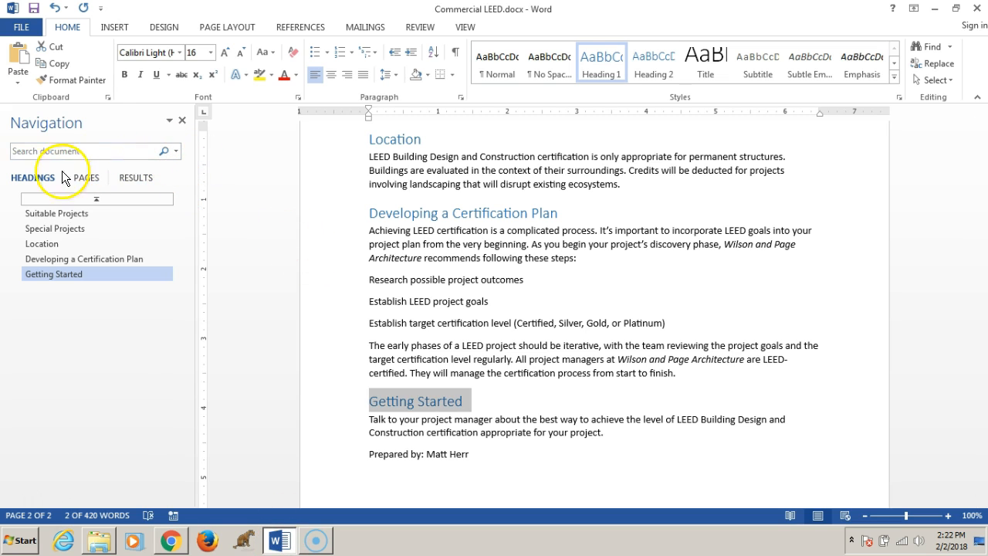
- Turn on Match case in the navigation pane's search options
click(178, 153)
click(186, 166)
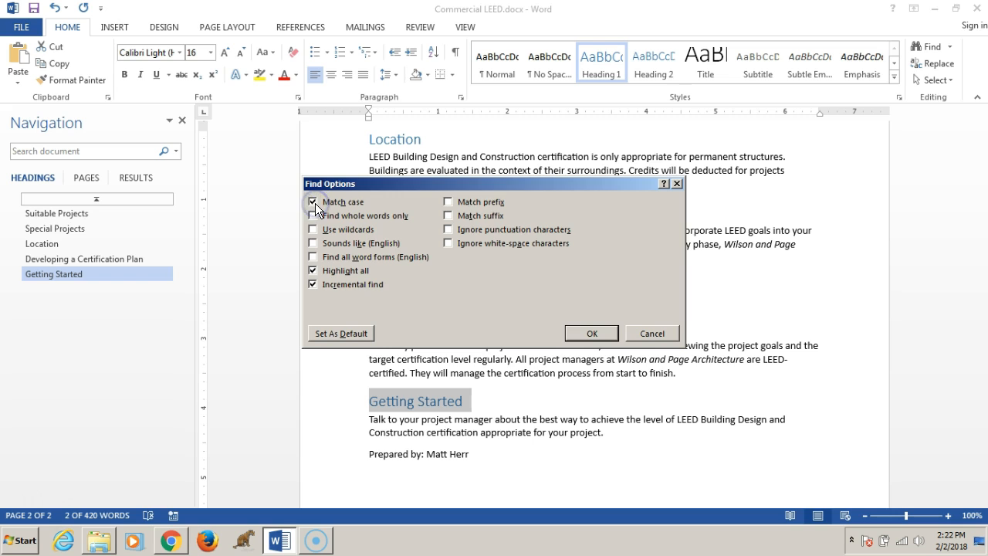
click(586, 334)
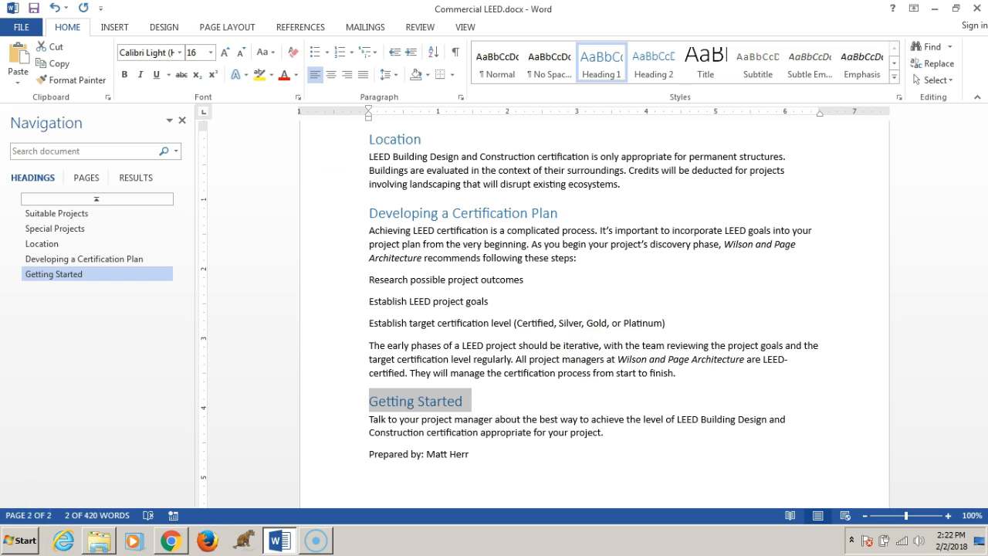
- Reread the assignment instructions in the browser
click(172, 542)
click(201, 510)
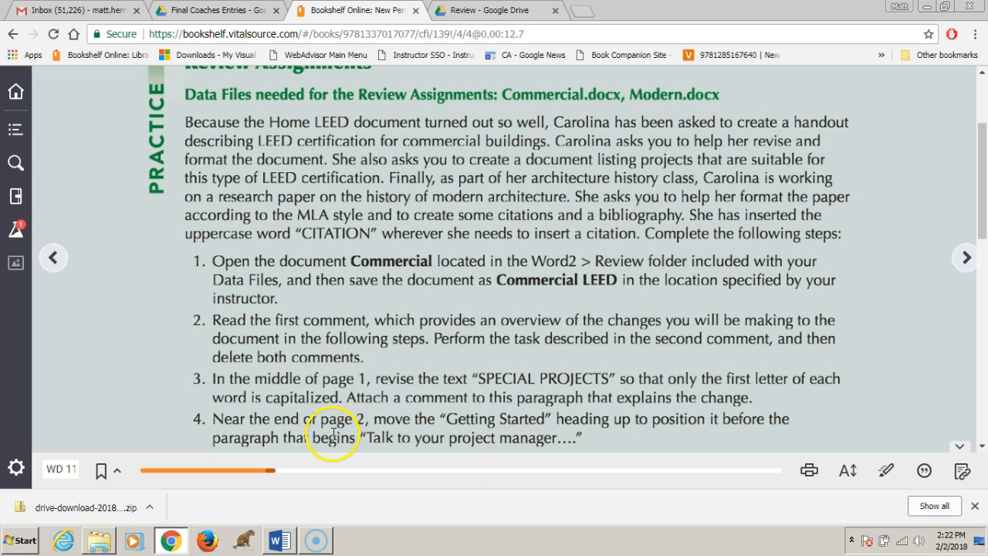
click(983, 448)
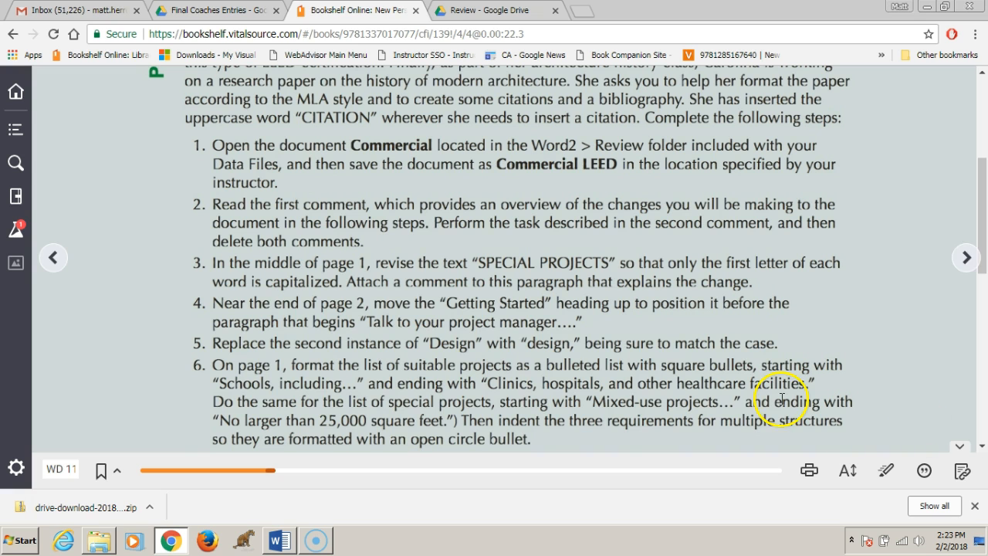
click(279, 540)
- Search the document for 'Design' and change the second instance, in the first paragraph, to lowercase 'design'
click(18, 150)
text(Design)
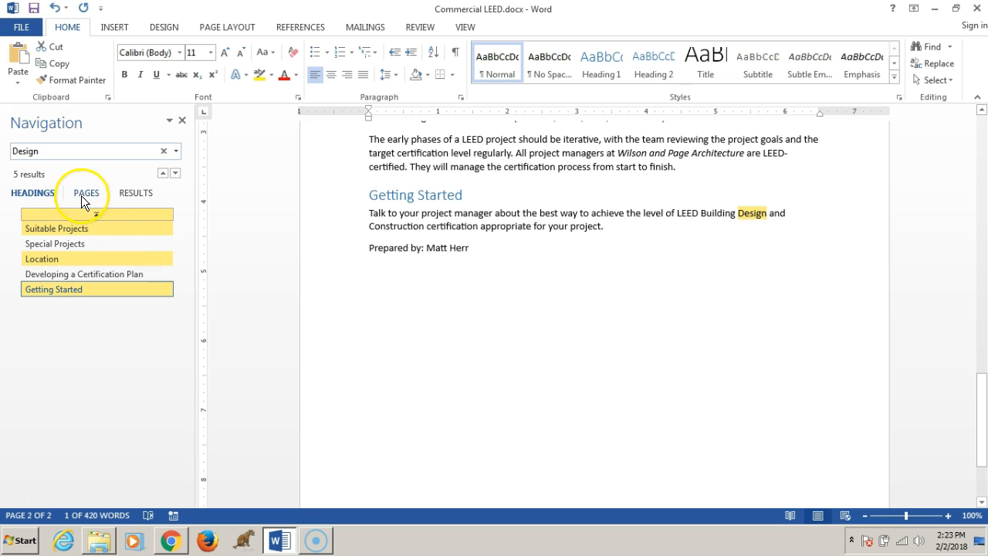
click(127, 191)
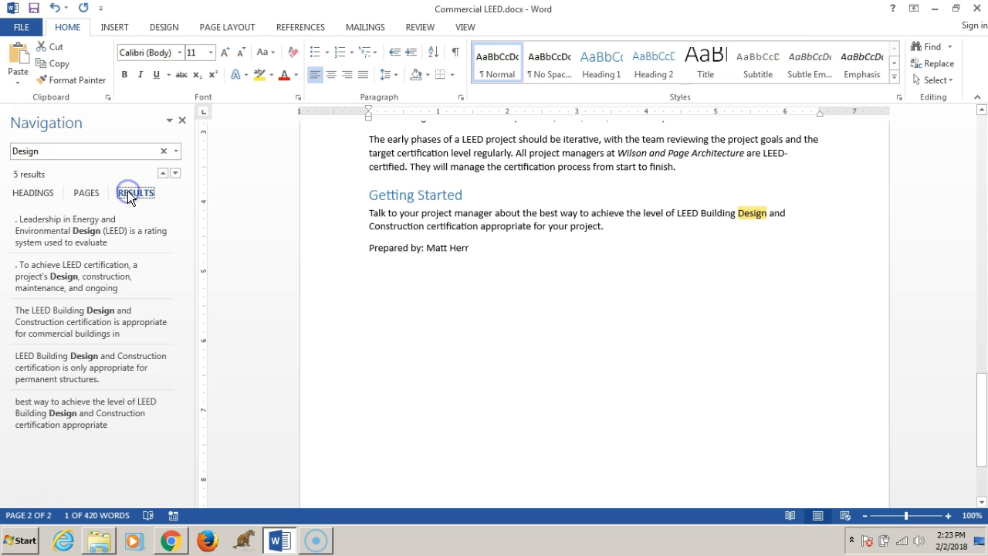
click(83, 275)
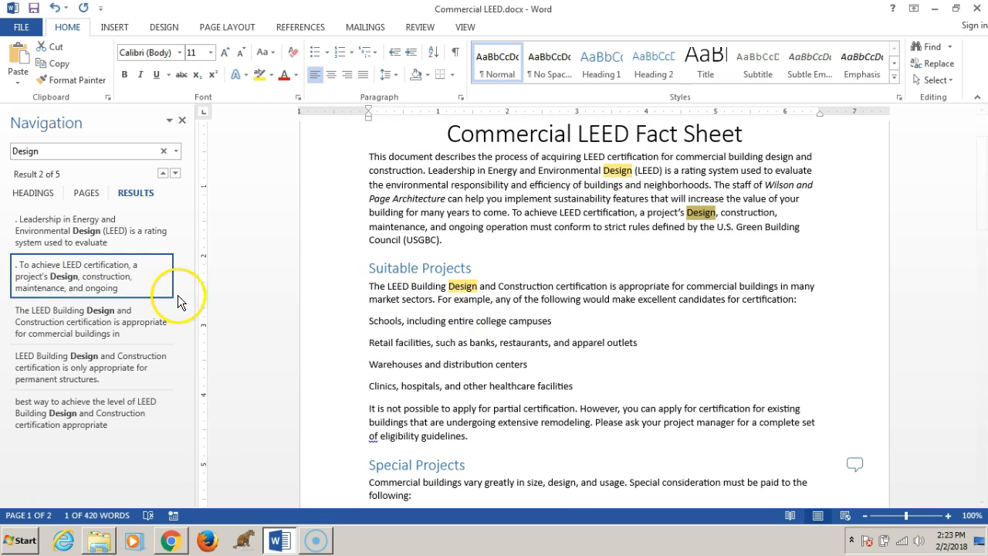
click(691, 212)
key(Delete)
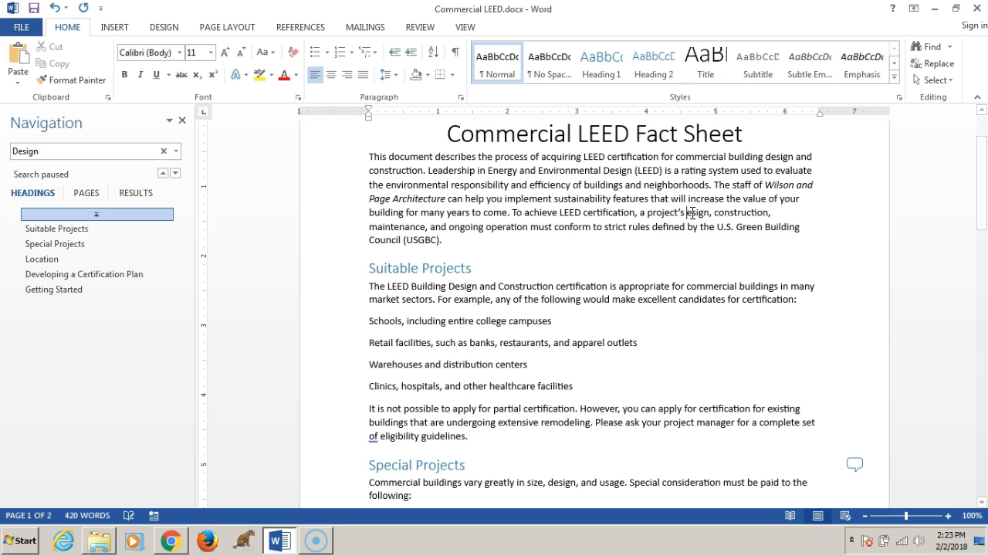
text(d)
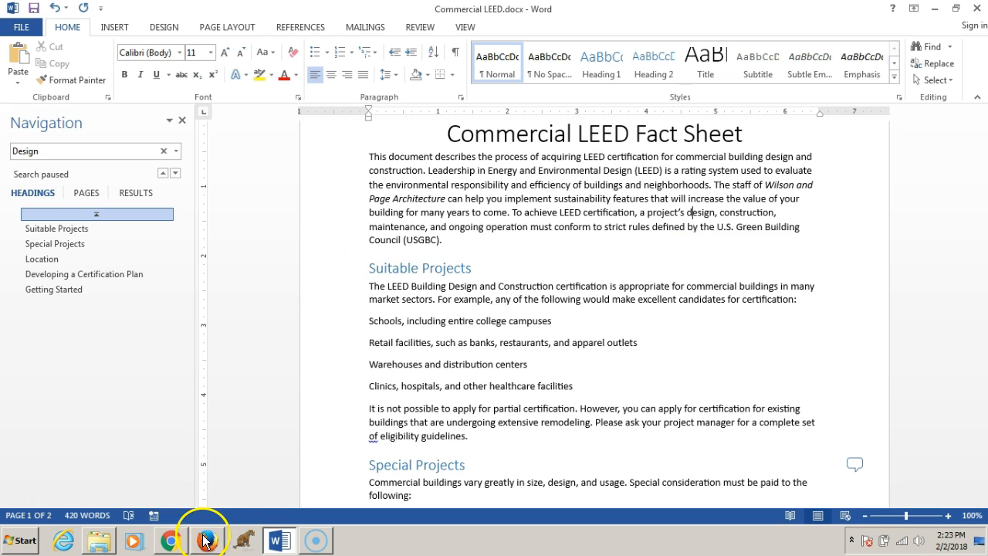
- Read step 6 of the assignment instructions in the browser
click(178, 539)
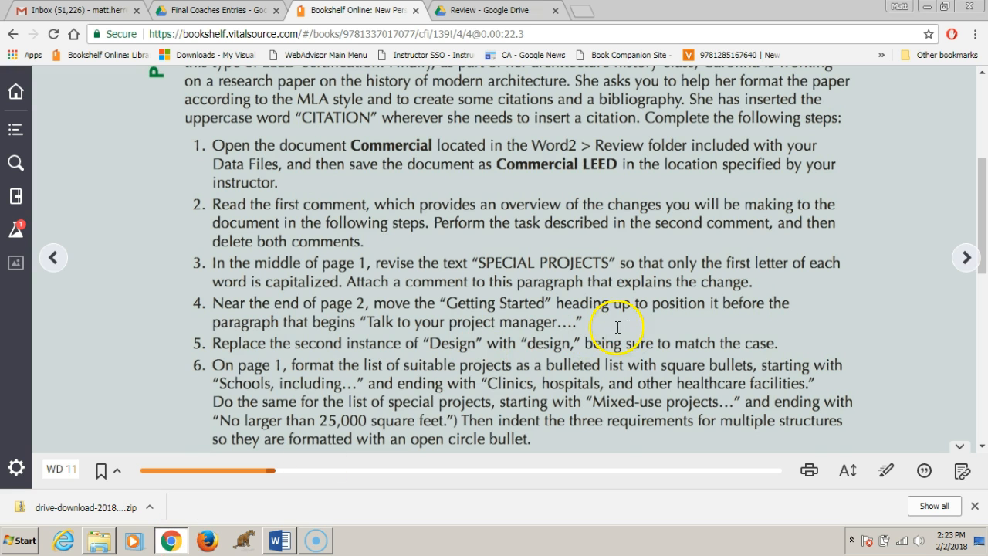
click(392, 348)
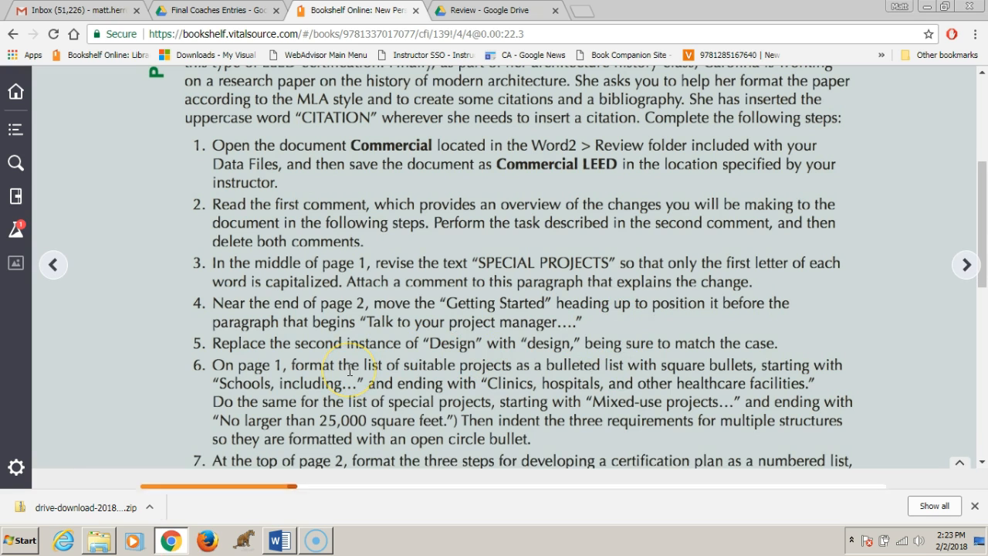
scroll(349, 370, down, 1)
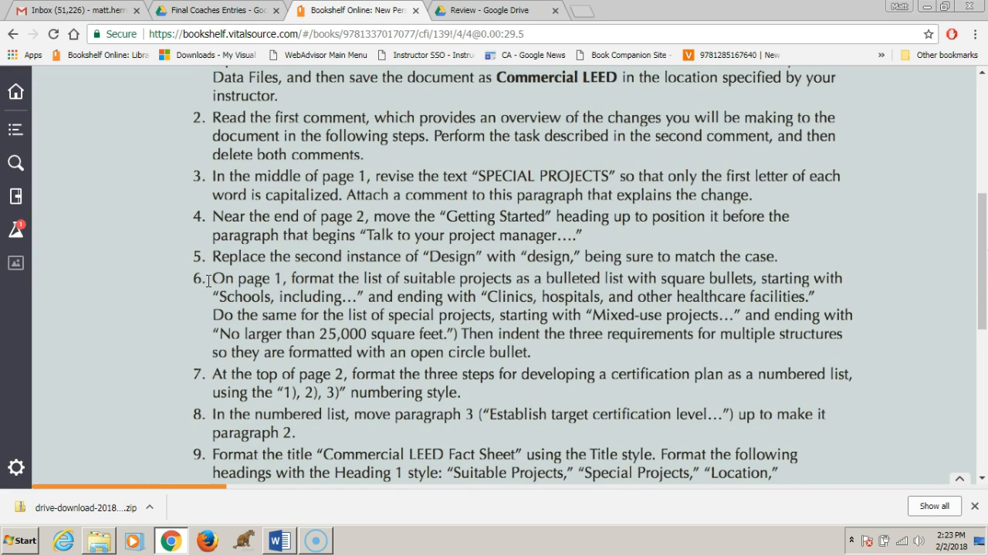
click(280, 540)
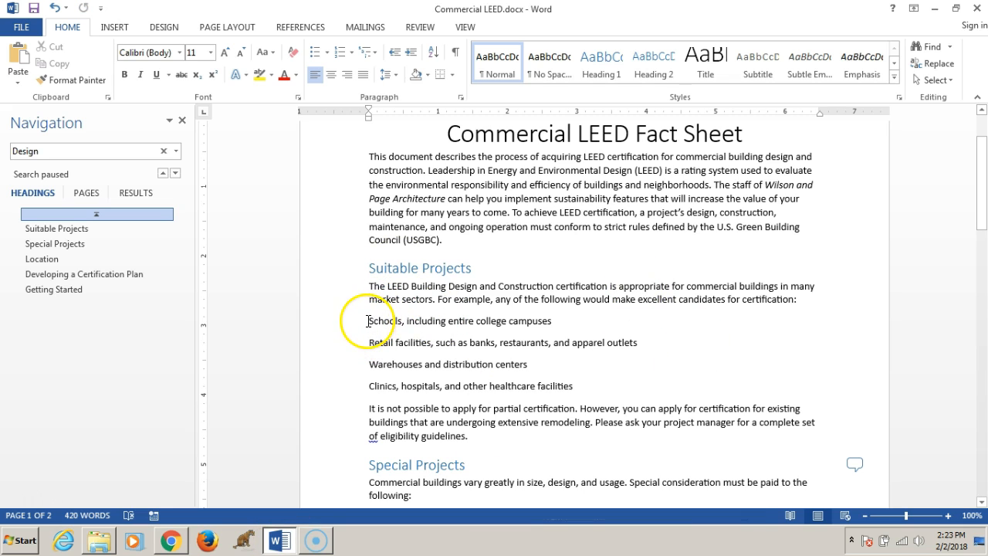
- Format the four suitable projects lines, from 'Schools, including…' to 'Clinics, hospitals…', as a square-bulleted list
drag(368, 322, 583, 392)
drag(583, 390, 580, 389)
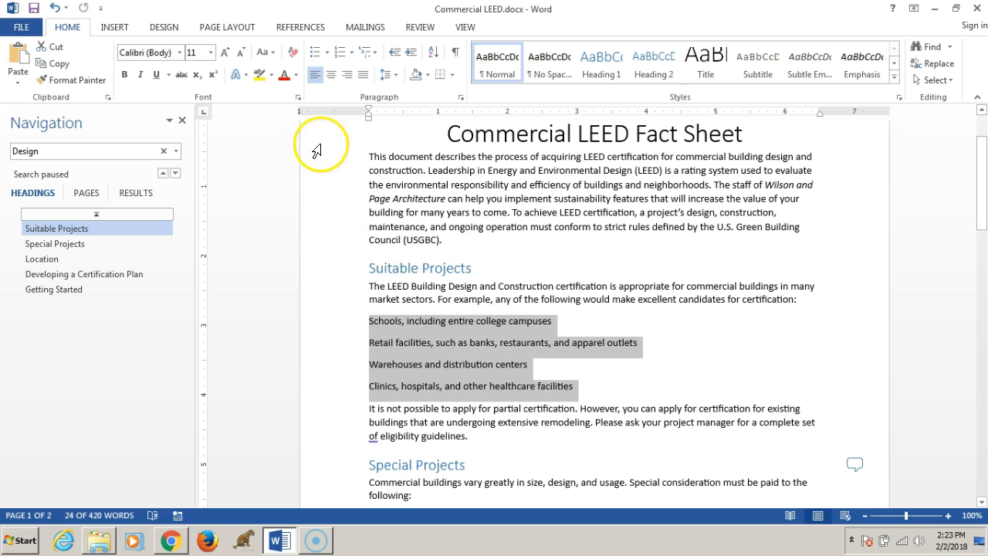
click(314, 53)
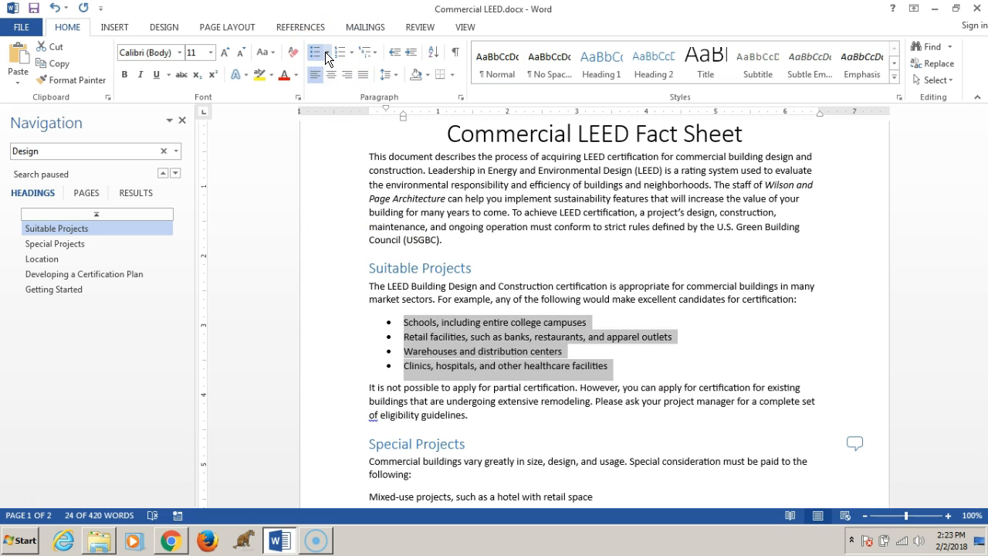
click(326, 52)
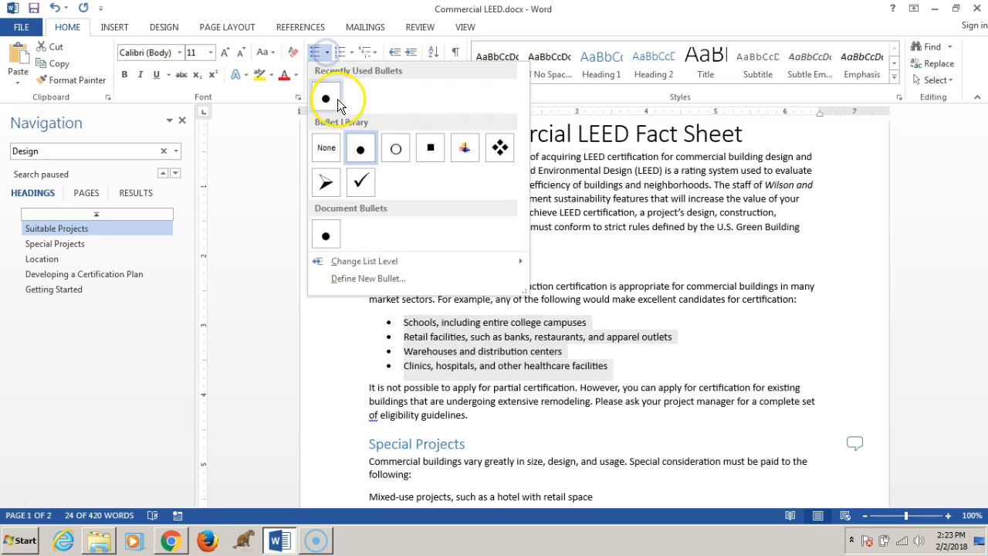
click(431, 147)
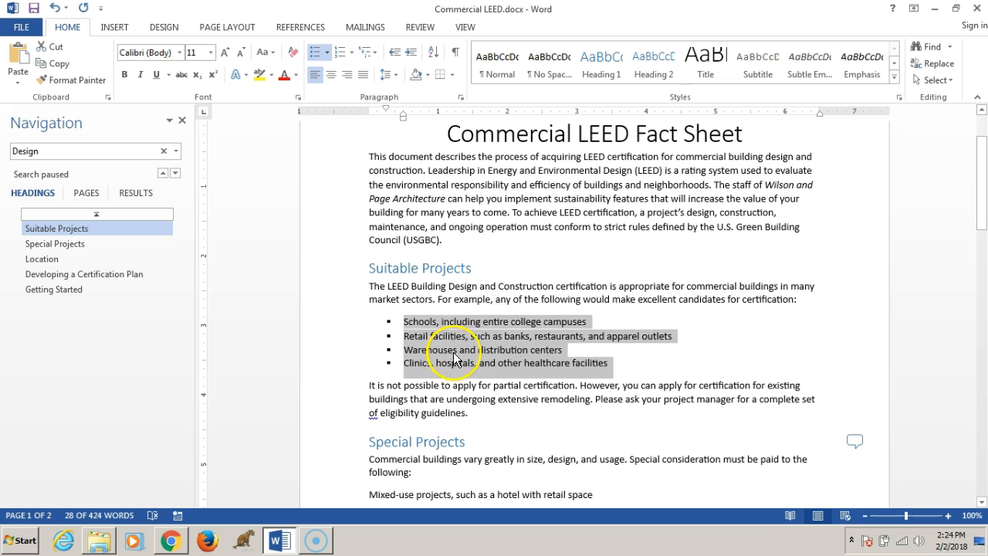
click(453, 395)
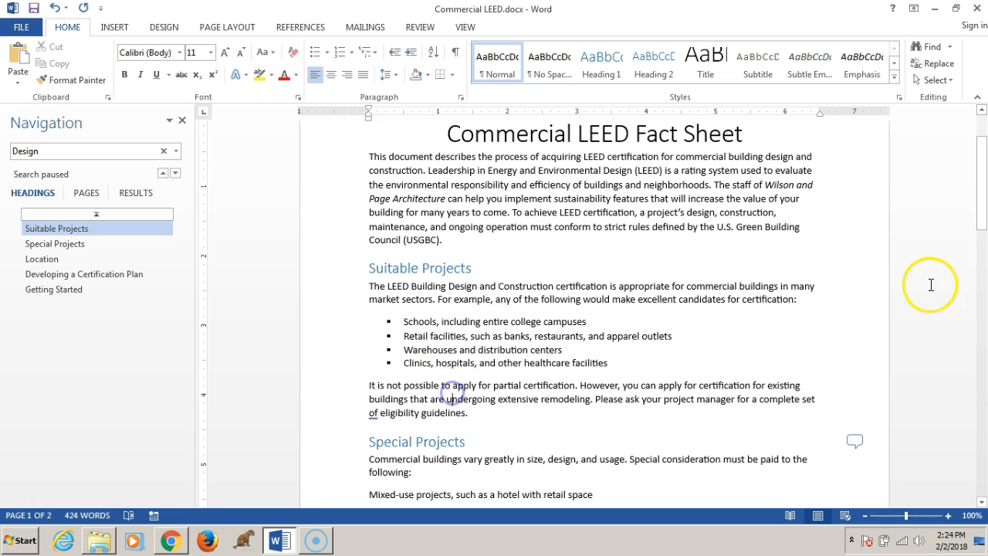
- Format the six special projects lines, from 'Mixed-use projects…' to 'No larger than 25,000 square feet', as square bullets
click(981, 212)
drag(981, 212, 981, 275)
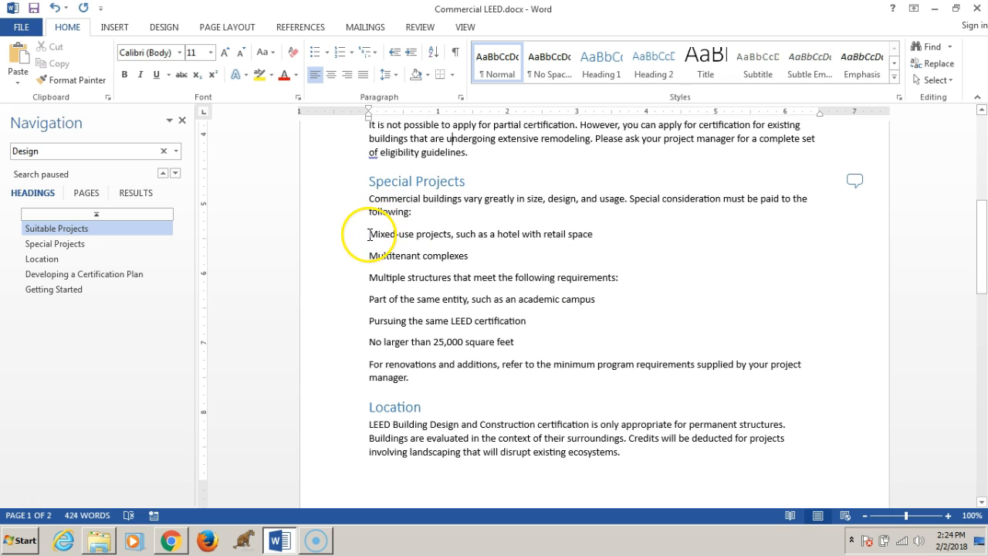
drag(371, 241, 524, 341)
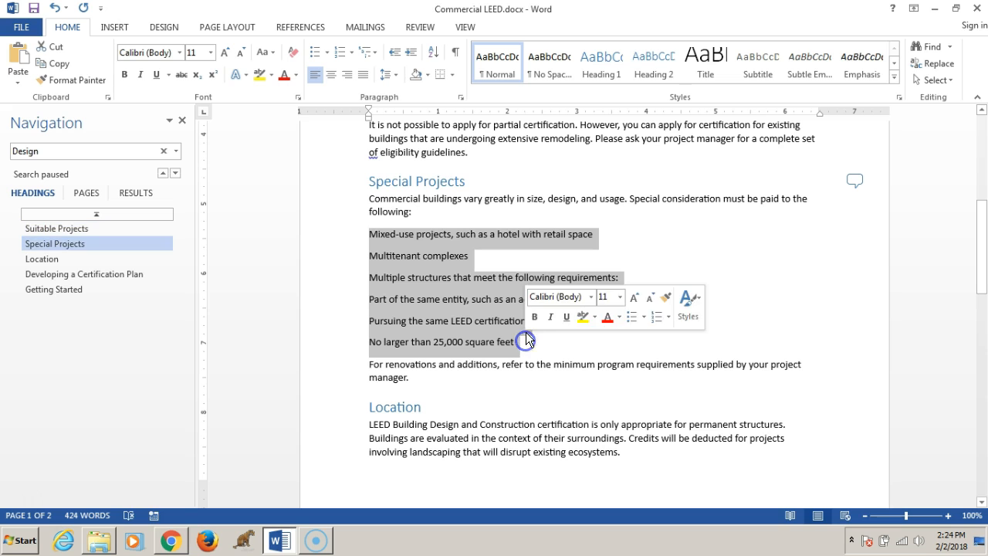
click(315, 55)
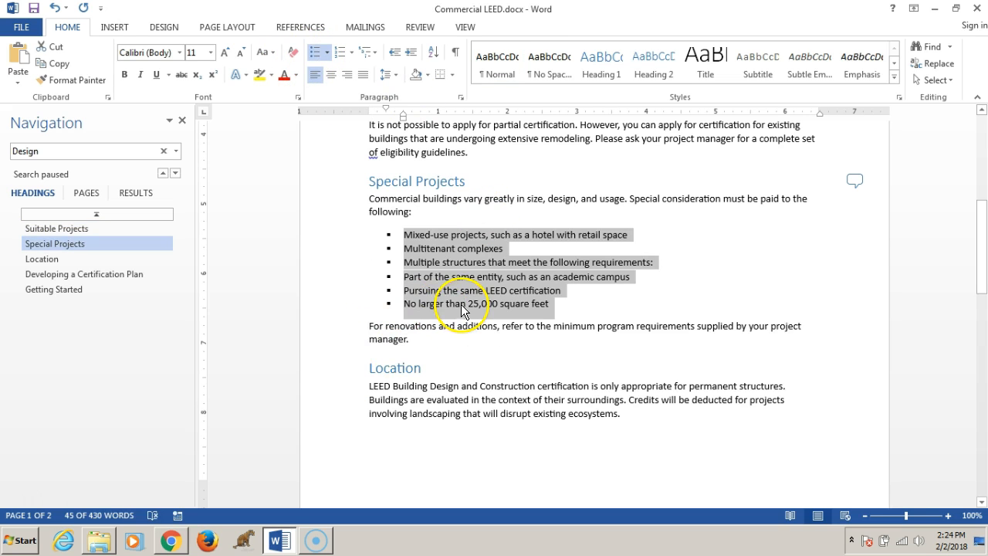
- Indent the three multiple-structure requirements so they become open circle sub-bullets
click(427, 290)
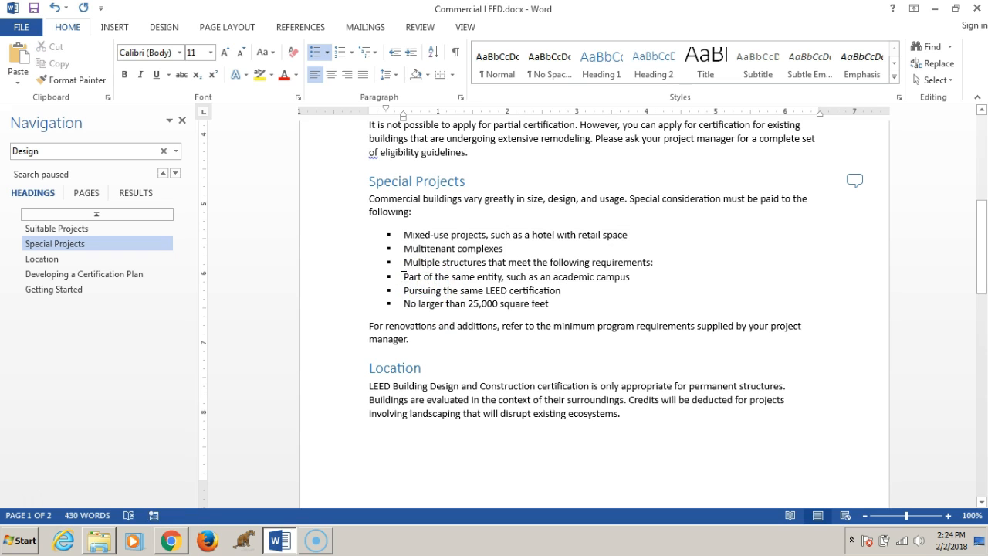
drag(423, 282, 568, 314)
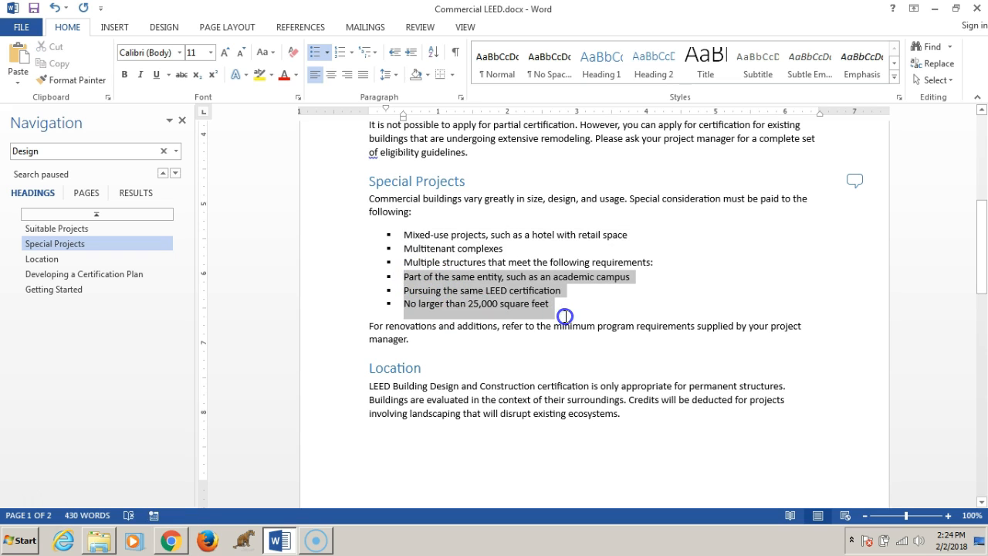
click(412, 54)
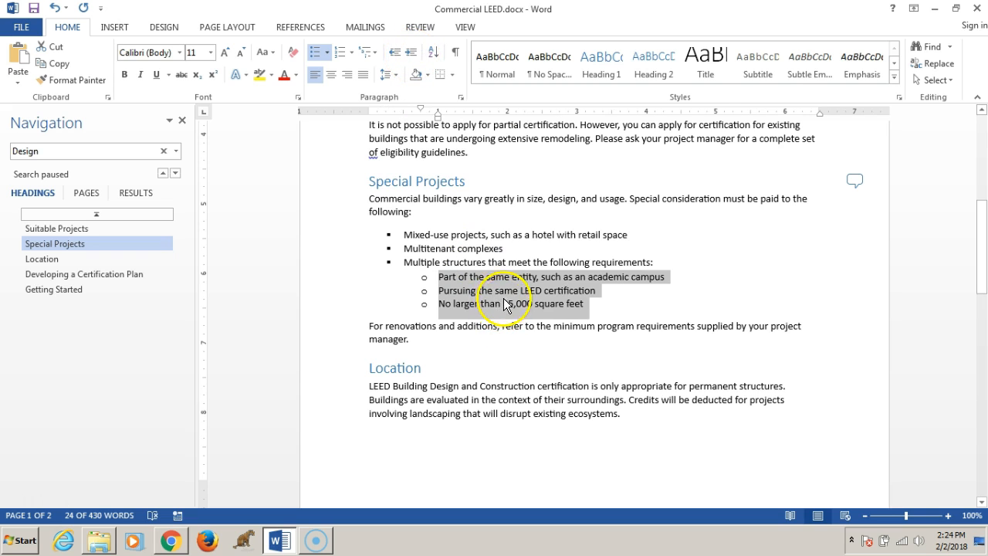
- Format the three certification plan steps at the top of page 2 as a numbered list
drag(985, 262, 984, 369)
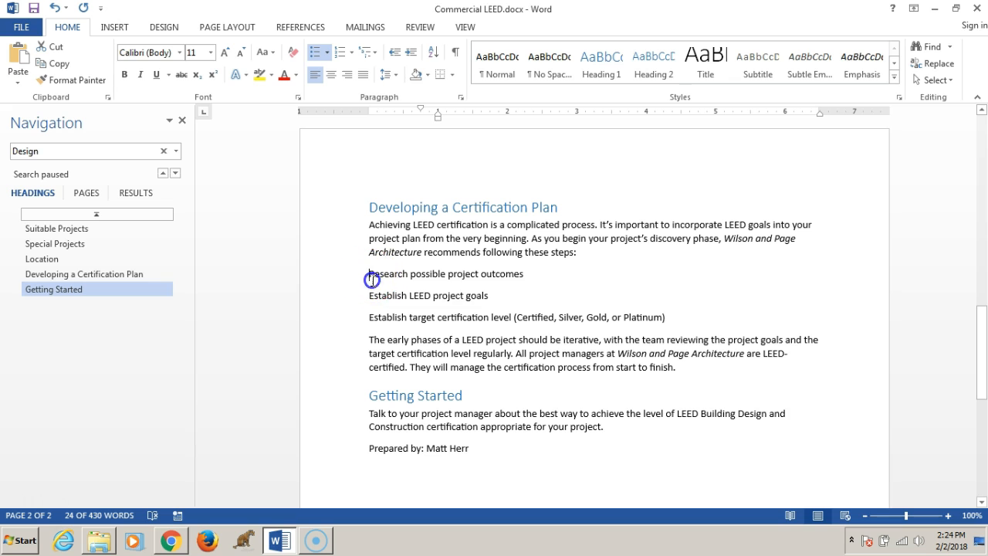
drag(369, 275, 707, 320)
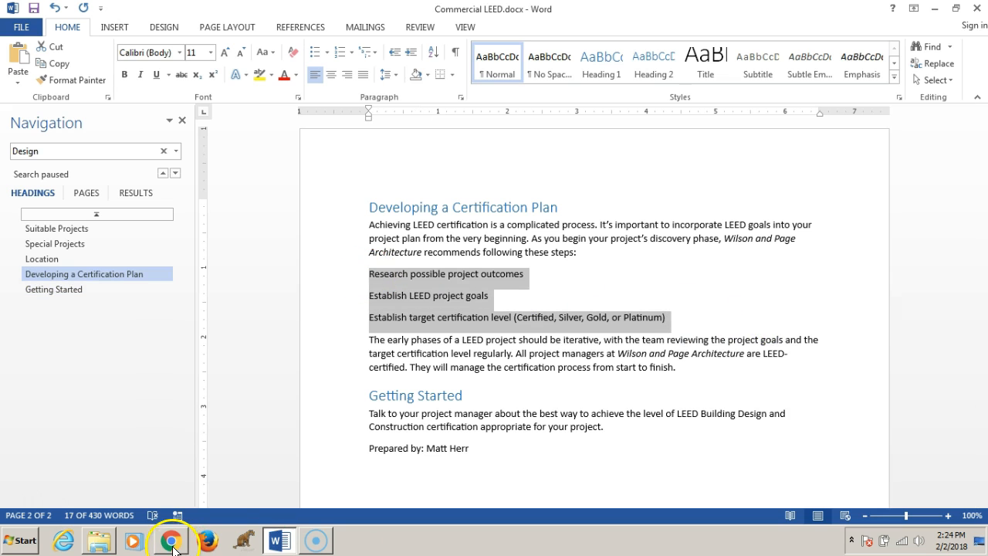